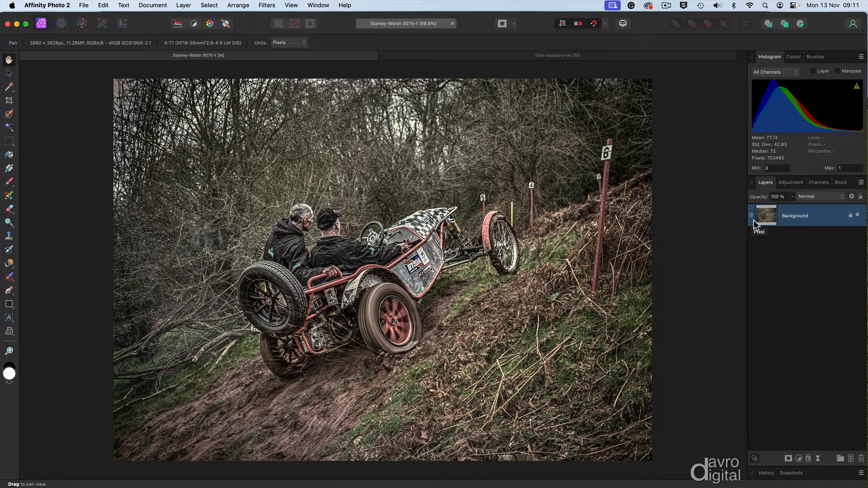
pyautogui.rightClick(791, 218)
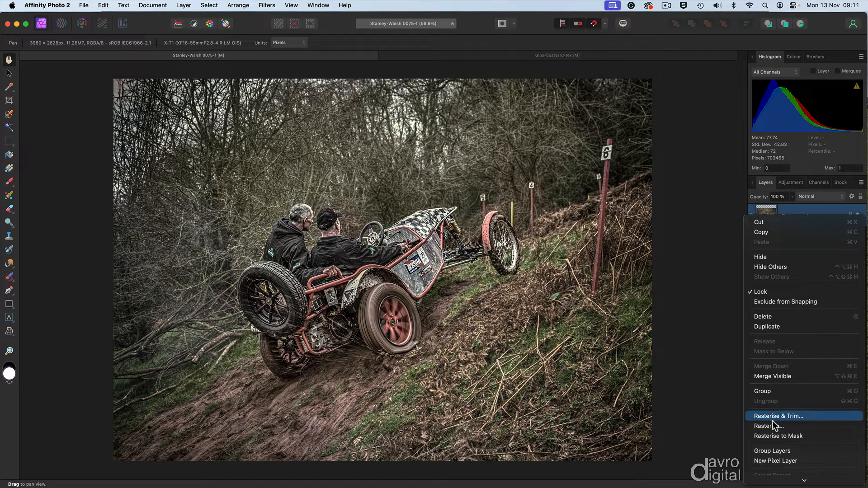
pyautogui.click(728, 399)
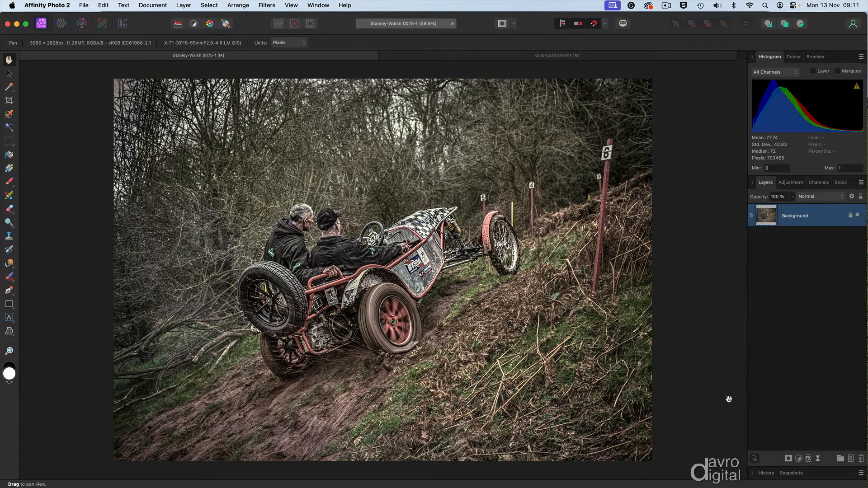
# Step: Add a document snapshot of the original photo under the suggested date-and-time name and select it
pyautogui.click(790, 473)
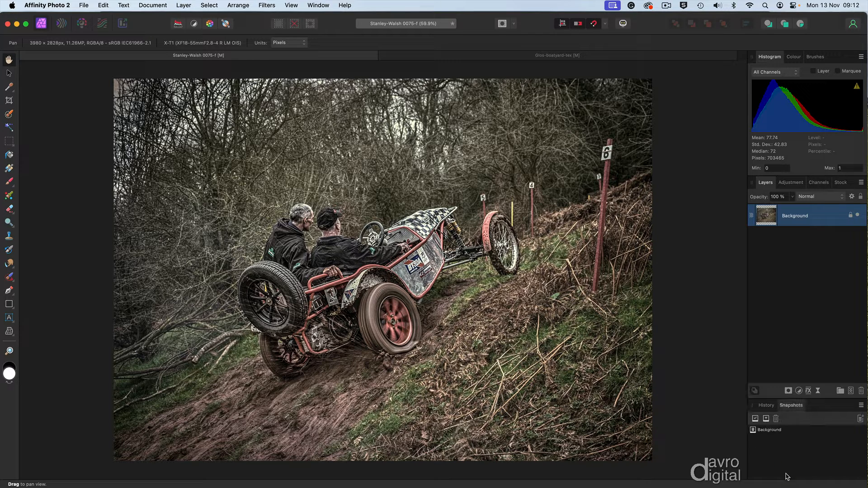
pyautogui.click(766, 419)
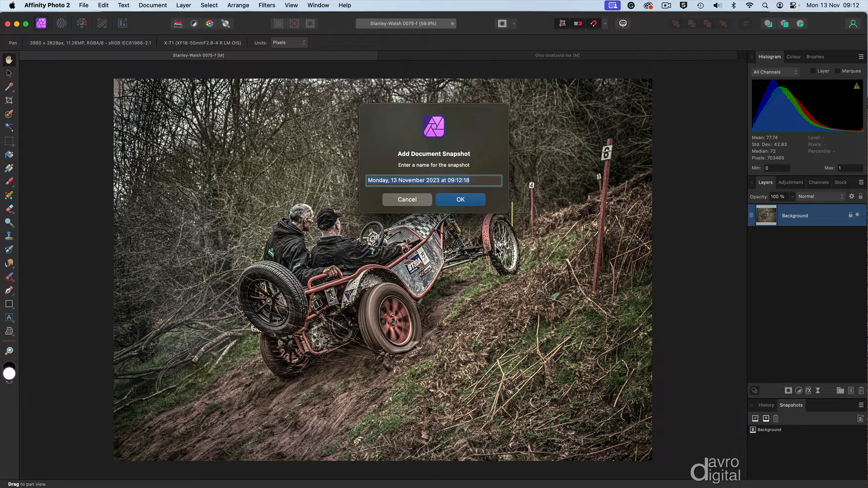
pyautogui.click(460, 201)
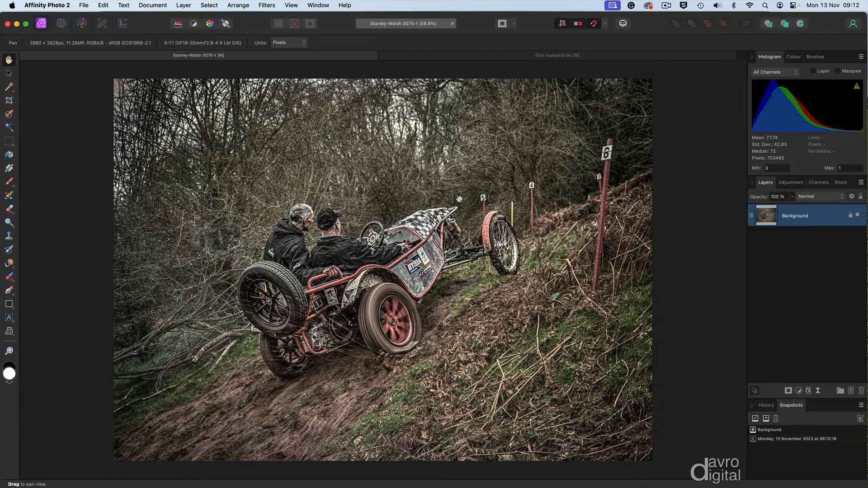
pyautogui.click(763, 441)
pyautogui.click(764, 442)
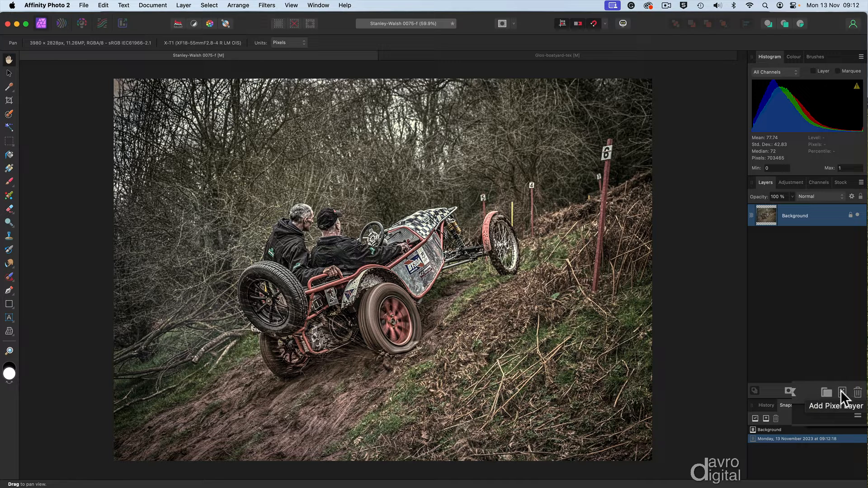
# Step: Add two pixel layers above the Background layer and fill the lower one with white as the primary colour
pyautogui.click(841, 392)
pyautogui.click(841, 393)
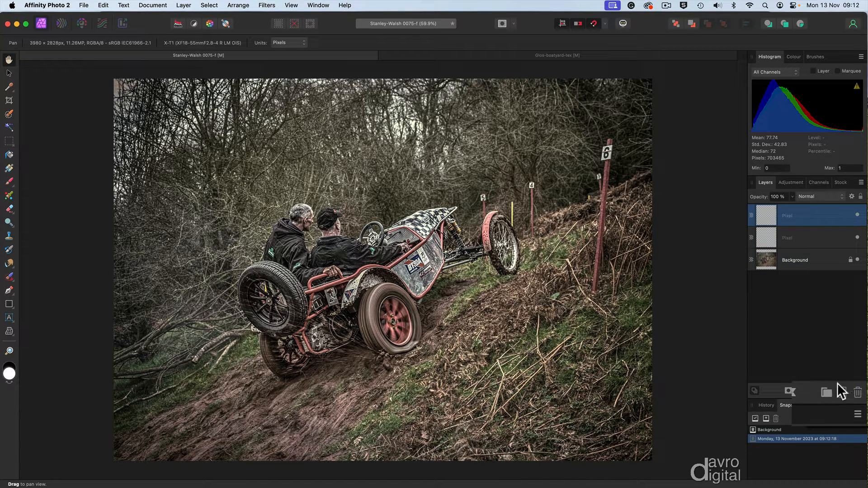
pyautogui.click(800, 237)
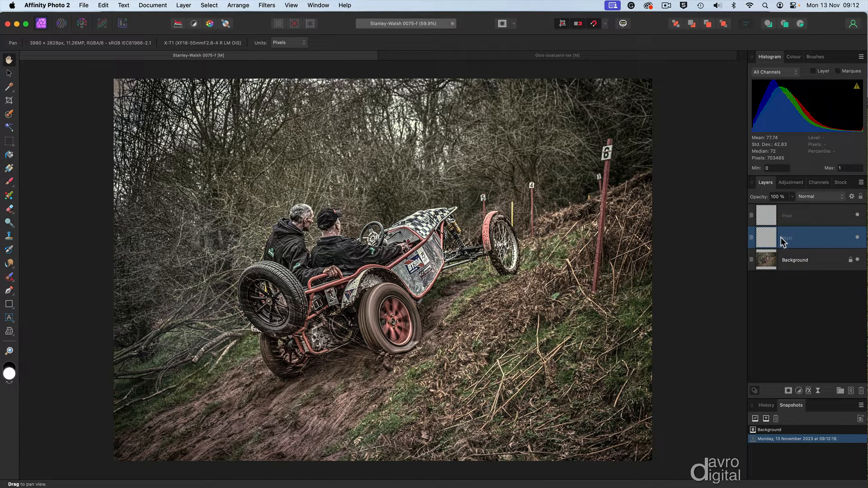
pyautogui.click(797, 60)
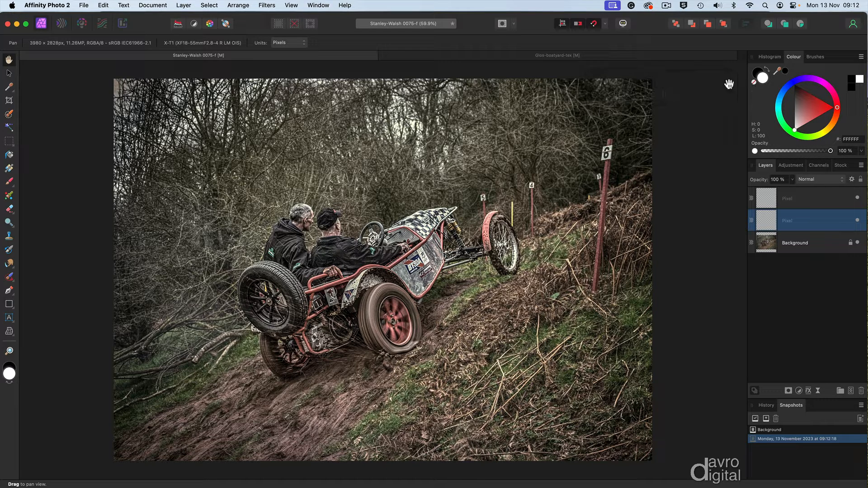
pyautogui.click(103, 5)
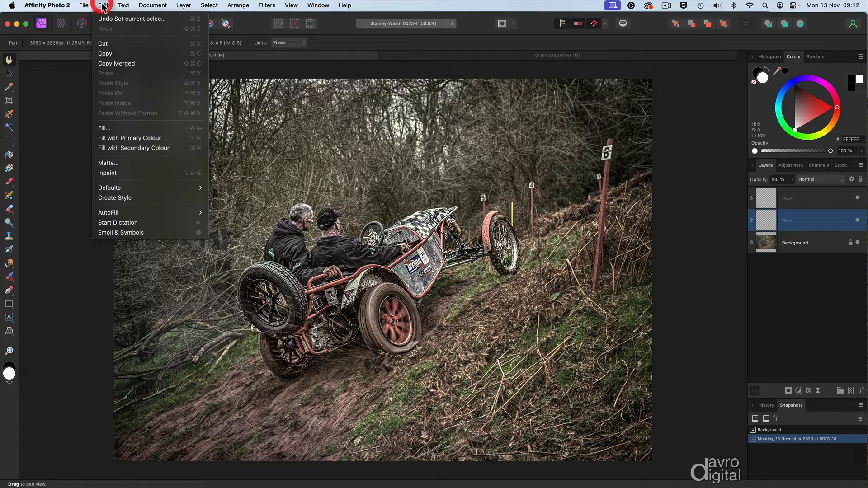
pyautogui.click(126, 138)
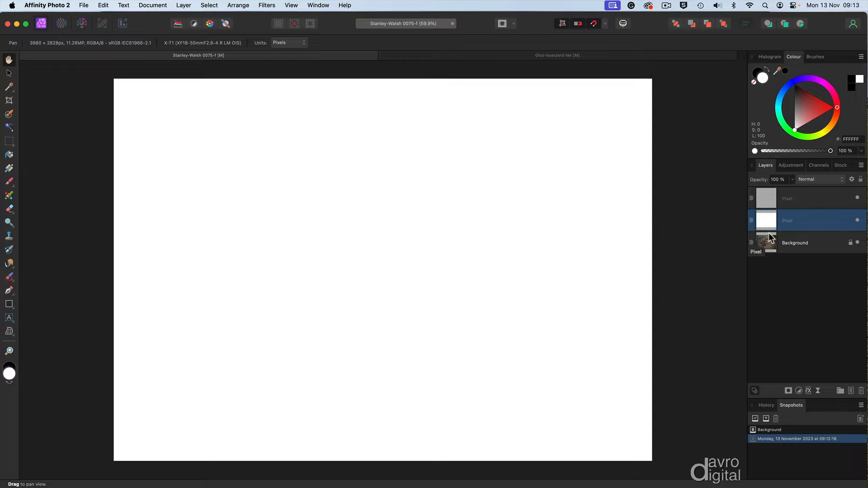
# Step: With the top pixel layer active, set up the Undo Brush at 595.5 px wide, using the new document snapshot as its source
pyautogui.click(798, 201)
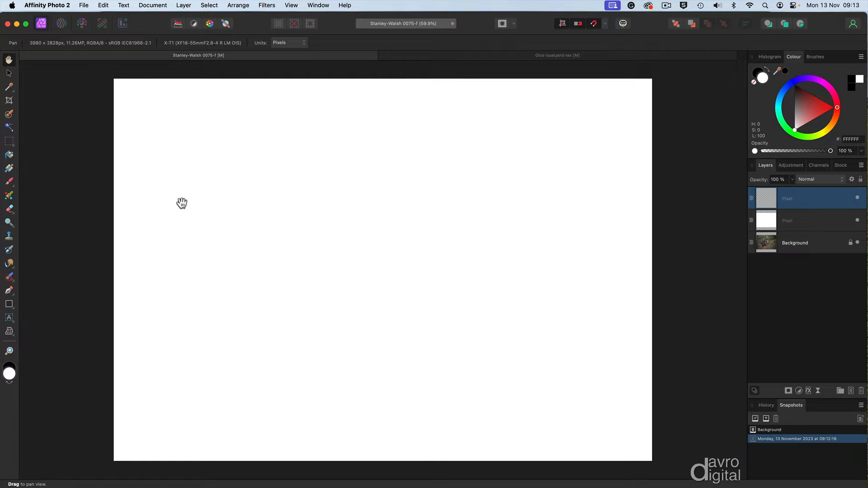
pyautogui.click(9, 249)
pyautogui.press(']')
pyautogui.press(']')
pyautogui.press(']')
pyautogui.press(']')
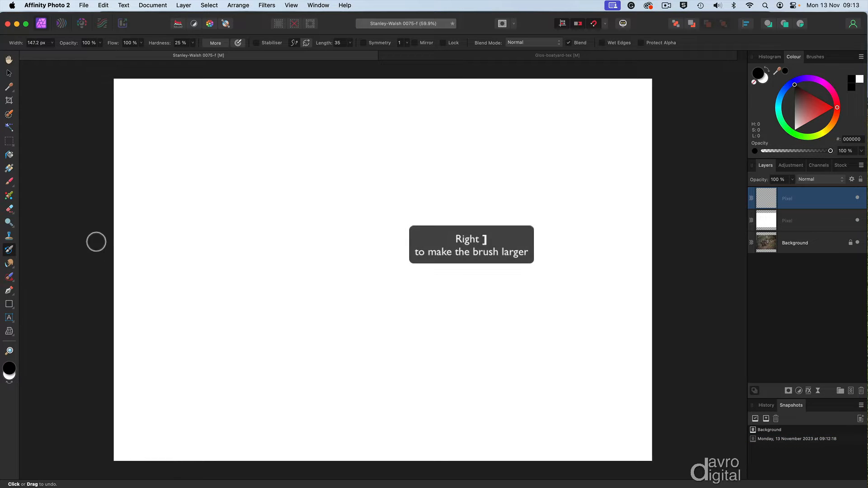
pyautogui.press(']')
pyautogui.press(']')
pyautogui.press(']')
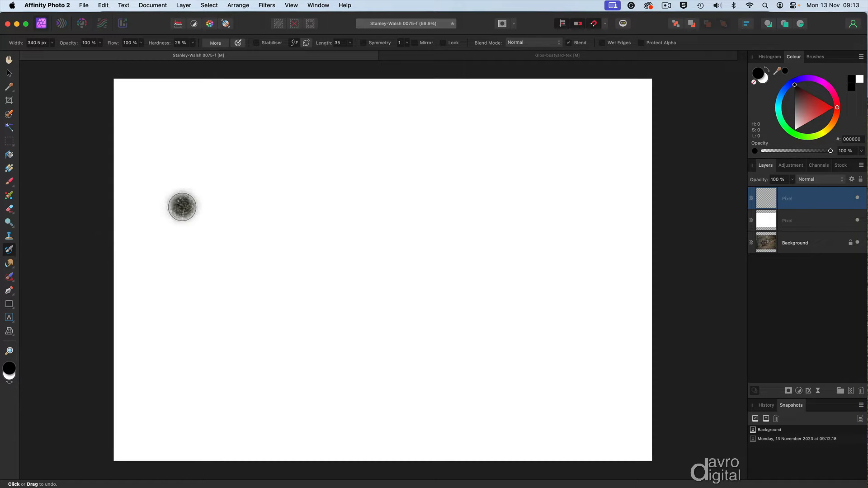
pyautogui.press(']')
pyautogui.press(']')
pyautogui.press(']')
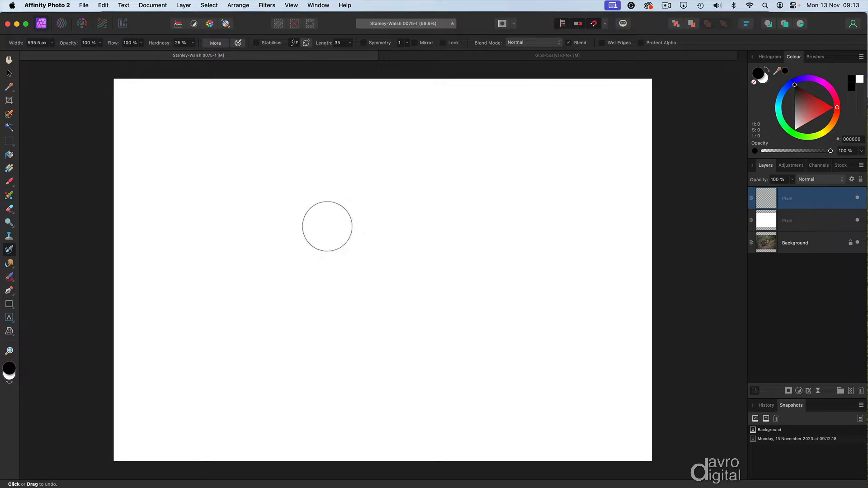
pyautogui.click(758, 438)
# Step: Choose the Grunge pattern 06 brush from the Textures category for the Undo Brush
pyautogui.click(817, 57)
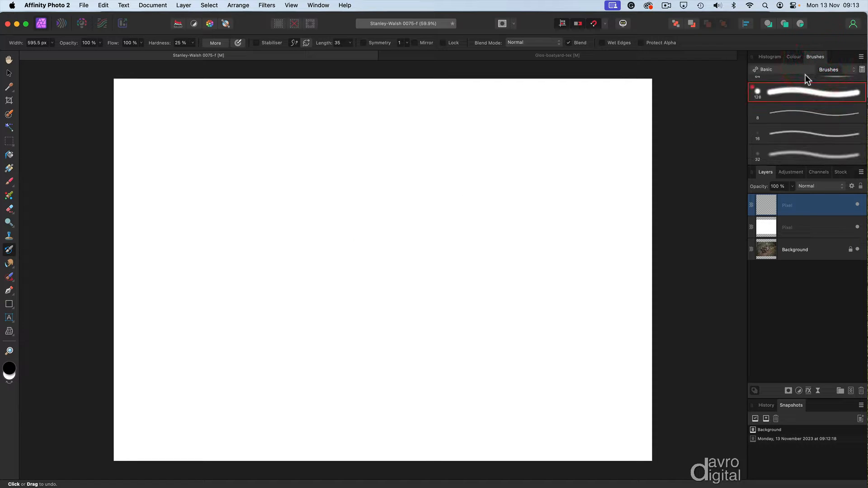
pyautogui.click(796, 68)
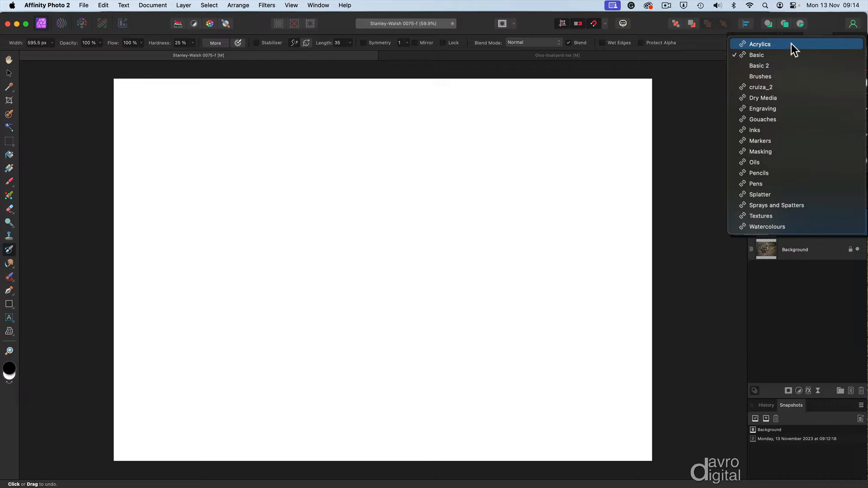
pyautogui.click(761, 215)
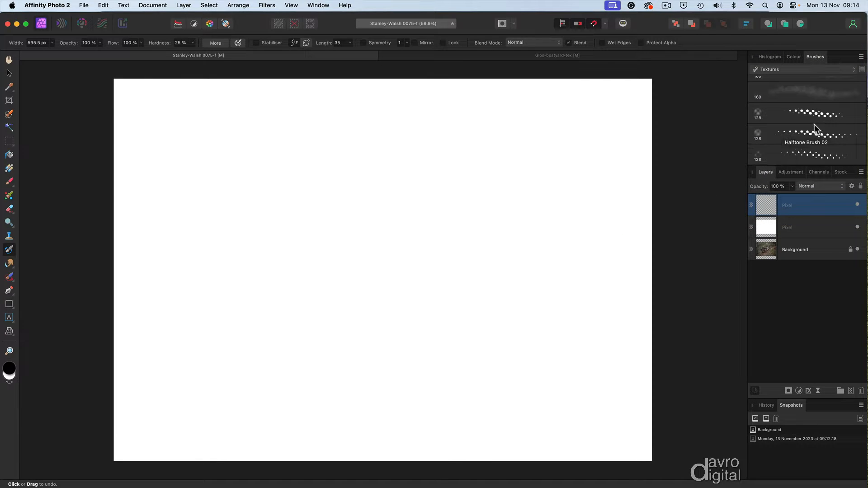
pyautogui.scroll(-1, 815, 125)
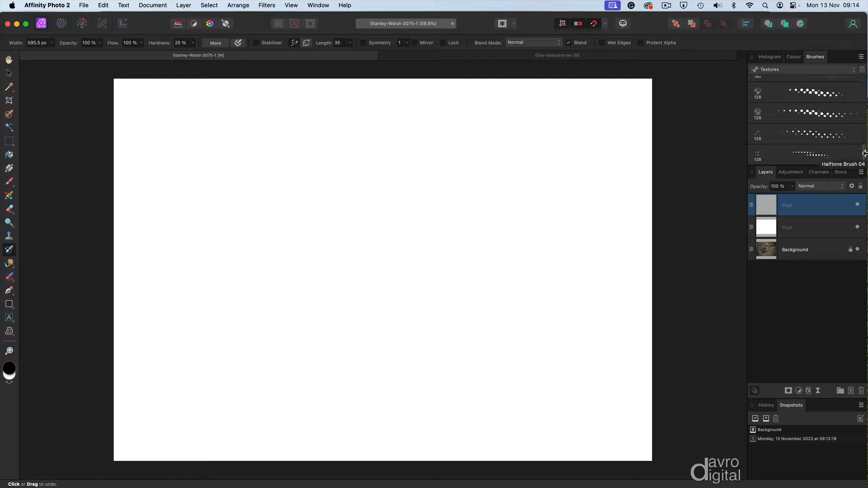
pyautogui.scroll(3, 863, 136)
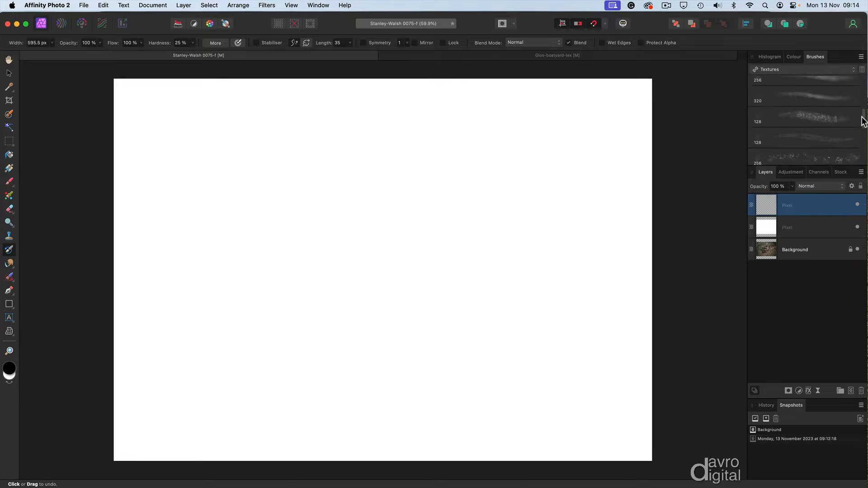
pyautogui.scroll(3, 863, 121)
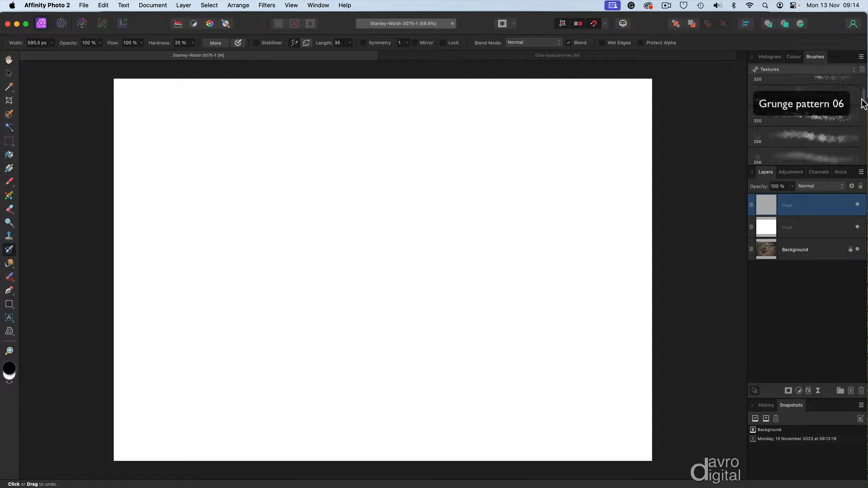
pyautogui.click(785, 135)
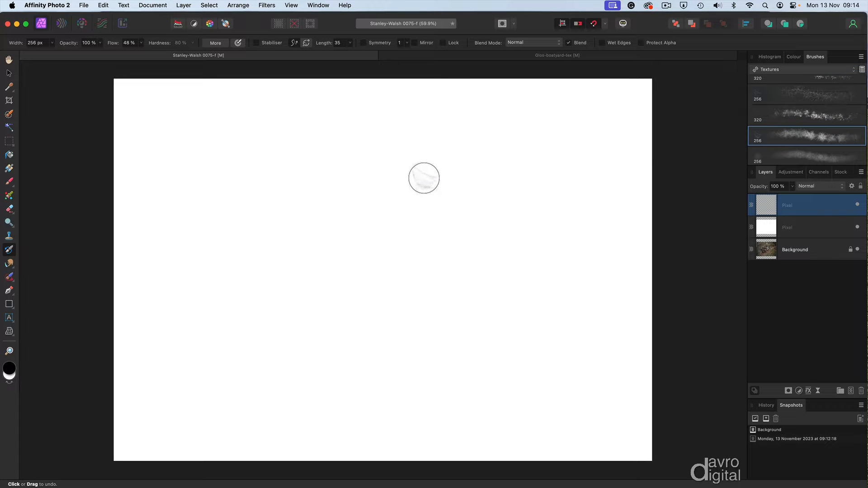
# Step: Enlarge the brush to 514.9 px and paint the photo back over the white canvas, leaving a rough white border
pyautogui.press(']')
pyautogui.press(']')
pyautogui.press(']')
pyautogui.press(']')
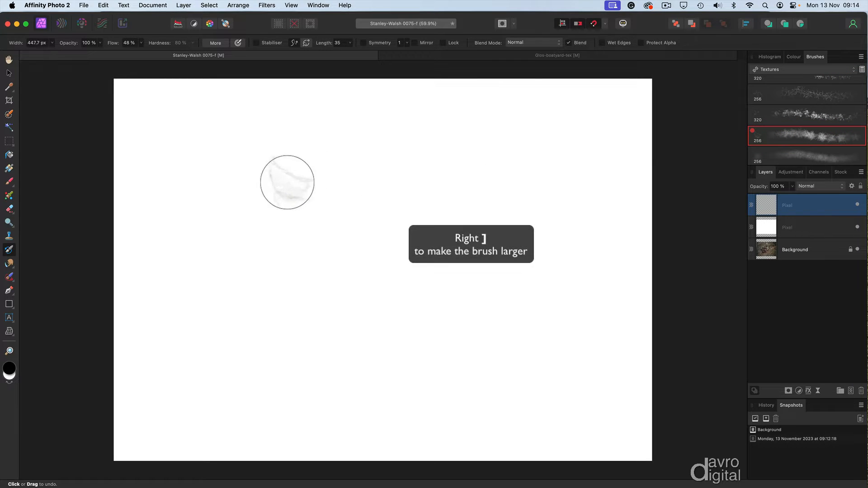
pyautogui.press(']')
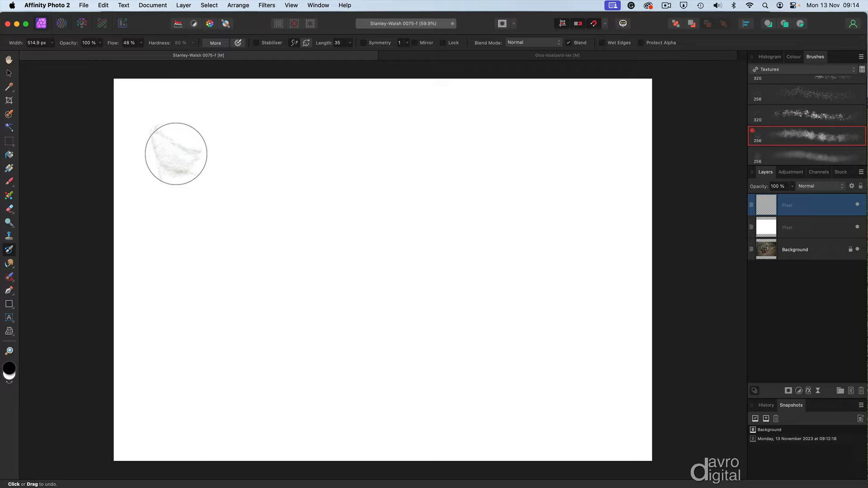
pyautogui.moveTo(175, 156)
pyautogui.mouseDown()
pyautogui.moveTo(298, 158)
pyautogui.moveTo(322, 141)
pyautogui.moveTo(359, 155)
pyautogui.moveTo(436, 147)
pyautogui.moveTo(472, 168)
pyautogui.moveTo(497, 160)
pyautogui.moveTo(581, 170)
pyautogui.moveTo(569, 199)
pyautogui.moveTo(575, 222)
pyautogui.moveTo(508, 213)
pyautogui.moveTo(464, 232)
pyautogui.moveTo(522, 191)
pyautogui.moveTo(474, 232)
pyautogui.moveTo(472, 217)
pyautogui.moveTo(454, 250)
pyautogui.moveTo(435, 231)
pyautogui.moveTo(527, 214)
pyautogui.moveTo(572, 186)
pyautogui.moveTo(581, 157)
pyautogui.moveTo(593, 167)
pyautogui.moveTo(589, 159)
pyautogui.moveTo(553, 231)
pyautogui.moveTo(578, 246)
pyautogui.moveTo(499, 308)
pyautogui.moveTo(520, 327)
pyautogui.moveTo(506, 345)
pyautogui.moveTo(510, 361)
pyautogui.moveTo(461, 368)
pyautogui.moveTo(458, 377)
pyautogui.moveTo(442, 329)
pyautogui.moveTo(442, 278)
pyautogui.moveTo(429, 258)
pyautogui.moveTo(390, 246)
pyautogui.moveTo(384, 229)
pyautogui.moveTo(336, 230)
pyautogui.moveTo(303, 249)
pyautogui.moveTo(328, 217)
pyautogui.moveTo(391, 225)
pyautogui.moveTo(384, 195)
pyautogui.moveTo(291, 208)
pyautogui.moveTo(193, 198)
pyautogui.moveTo(200, 227)
pyautogui.moveTo(185, 262)
pyautogui.moveTo(198, 273)
pyautogui.moveTo(190, 281)
pyautogui.moveTo(195, 338)
pyautogui.moveTo(221, 333)
pyautogui.moveTo(251, 281)
pyautogui.moveTo(281, 281)
pyautogui.moveTo(349, 305)
pyautogui.moveTo(326, 326)
pyautogui.moveTo(236, 353)
pyautogui.moveTo(220, 373)
pyautogui.moveTo(223, 386)
pyautogui.moveTo(293, 389)
pyautogui.moveTo(343, 369)
pyautogui.moveTo(371, 331)
pyautogui.moveTo(416, 346)
pyautogui.moveTo(422, 312)
pyautogui.moveTo(455, 289)
pyautogui.moveTo(461, 309)
pyautogui.mouseUp()
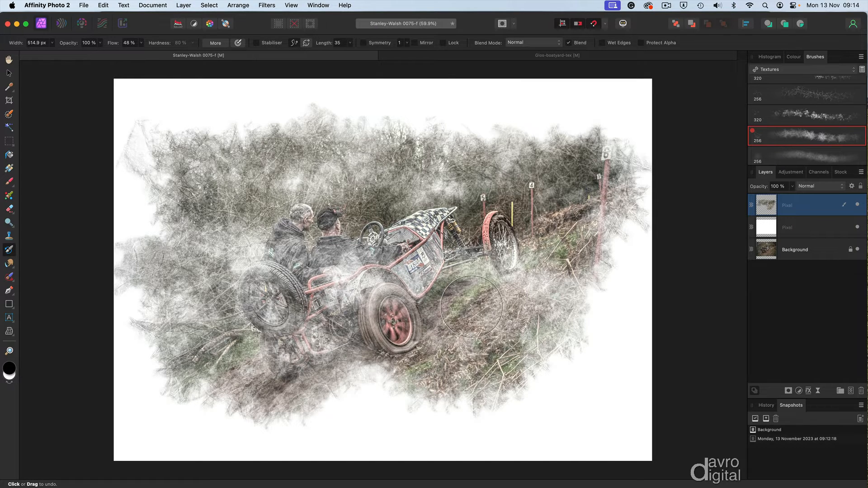
# Step: Paint over the car, its occupants and the surrounding scenery with the Grunge pattern 05 brush at 486.7 px to restore more detail
pyautogui.click(793, 115)
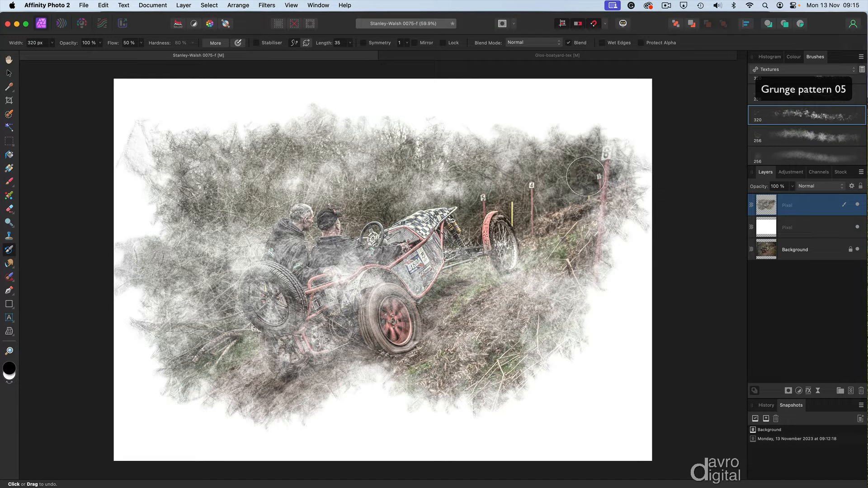
pyautogui.press(']')
pyautogui.press(']')
pyautogui.press(']')
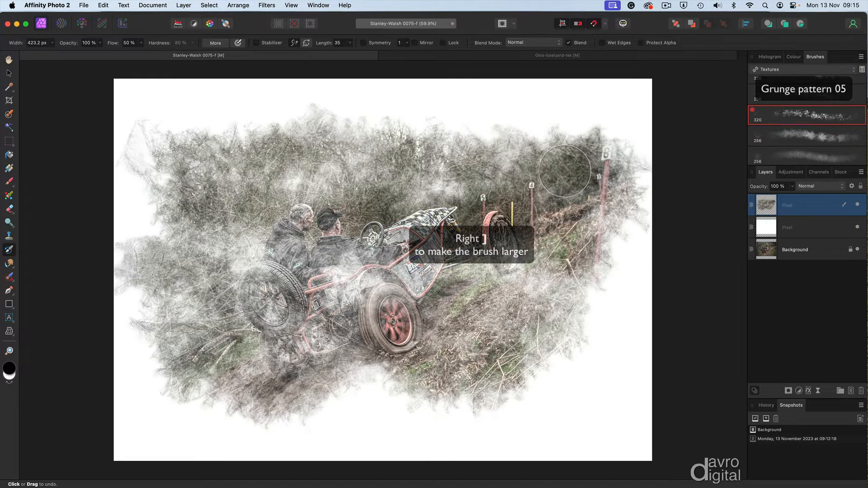
pyautogui.click(528, 162)
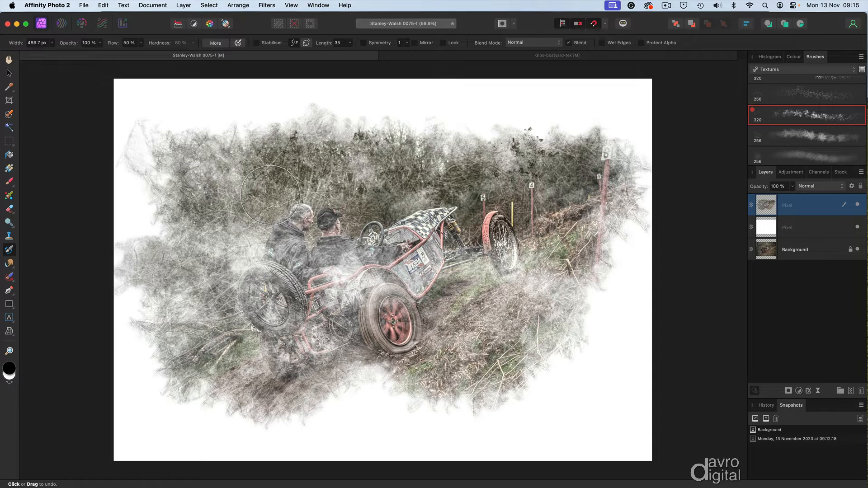
pyautogui.moveTo(271, 195)
pyautogui.mouseDown()
pyautogui.moveTo(207, 173)
pyautogui.moveTo(180, 192)
pyautogui.moveTo(176, 167)
pyautogui.moveTo(215, 201)
pyautogui.moveTo(209, 239)
pyautogui.moveTo(217, 251)
pyautogui.moveTo(248, 249)
pyautogui.moveTo(273, 216)
pyautogui.moveTo(287, 231)
pyautogui.moveTo(275, 239)
pyautogui.moveTo(275, 256)
pyautogui.moveTo(350, 276)
pyautogui.moveTo(359, 265)
pyautogui.moveTo(334, 296)
pyautogui.moveTo(340, 303)
pyautogui.moveTo(351, 283)
pyautogui.moveTo(242, 274)
pyautogui.moveTo(201, 295)
pyautogui.moveTo(255, 340)
pyautogui.moveTo(338, 344)
pyautogui.moveTo(385, 316)
pyautogui.moveTo(416, 265)
pyautogui.moveTo(411, 246)
pyautogui.moveTo(407, 264)
pyautogui.moveTo(328, 300)
pyautogui.mouseUp()
pyautogui.moveTo(353, 252)
pyautogui.mouseDown()
pyautogui.moveTo(389, 243)
pyautogui.moveTo(451, 259)
pyautogui.moveTo(551, 256)
pyautogui.moveTo(522, 240)
pyautogui.moveTo(489, 241)
pyautogui.moveTo(456, 192)
pyautogui.moveTo(402, 190)
pyautogui.moveTo(341, 204)
pyautogui.moveTo(265, 188)
pyautogui.moveTo(272, 219)
pyautogui.moveTo(226, 252)
pyautogui.moveTo(189, 224)
pyautogui.moveTo(160, 258)
pyautogui.moveTo(167, 297)
pyautogui.moveTo(240, 279)
pyautogui.moveTo(237, 288)
pyautogui.moveTo(285, 238)
pyautogui.moveTo(423, 232)
pyautogui.mouseUp()
pyautogui.moveTo(505, 216)
pyautogui.mouseDown()
pyautogui.moveTo(570, 230)
pyautogui.moveTo(578, 260)
pyautogui.moveTo(590, 256)
pyautogui.moveTo(535, 345)
pyautogui.moveTo(495, 359)
pyautogui.moveTo(438, 346)
pyautogui.moveTo(375, 354)
pyautogui.moveTo(410, 359)
pyautogui.moveTo(364, 368)
pyautogui.moveTo(364, 380)
pyautogui.moveTo(350, 388)
pyautogui.moveTo(328, 378)
pyautogui.moveTo(340, 369)
pyautogui.moveTo(329, 345)
pyautogui.moveTo(268, 364)
pyautogui.moveTo(271, 356)
pyautogui.moveTo(276, 379)
pyautogui.moveTo(318, 391)
pyautogui.moveTo(280, 392)
pyautogui.moveTo(201, 382)
pyautogui.moveTo(177, 369)
pyautogui.moveTo(192, 348)
pyautogui.mouseUp()
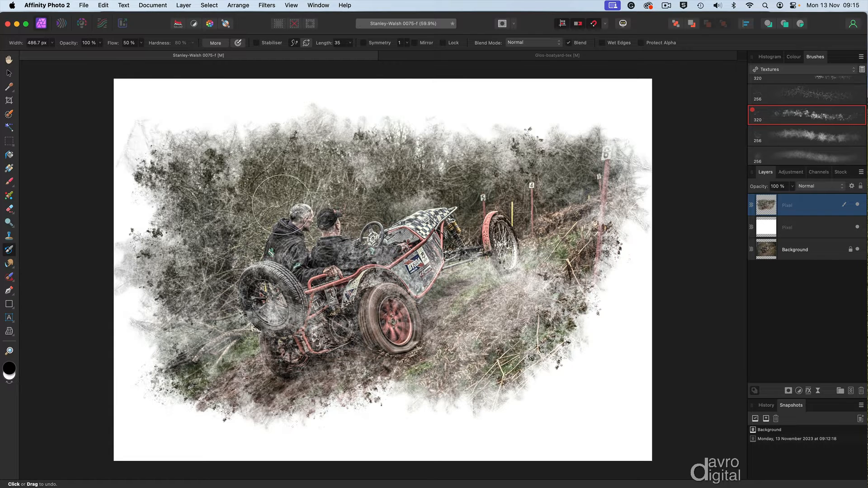
# Step: Paint branch-like texture around the picture's edges with the Grunge pattern 04 brush enlarged to 592.1 px
pyautogui.click(799, 93)
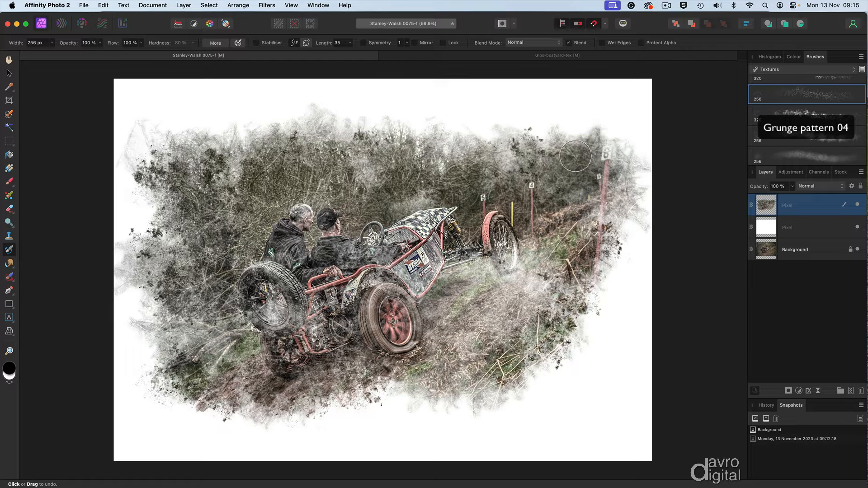
pyautogui.moveTo(568, 155); pyautogui.dragTo(576, 155)
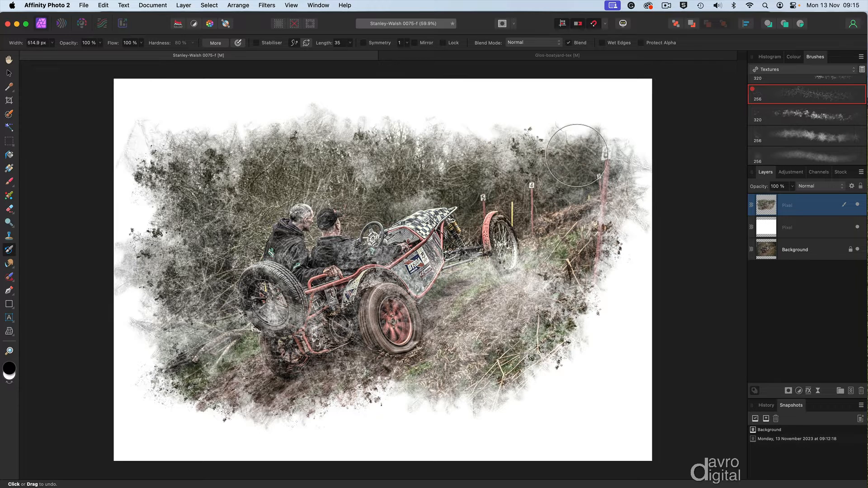
pyautogui.press(']')
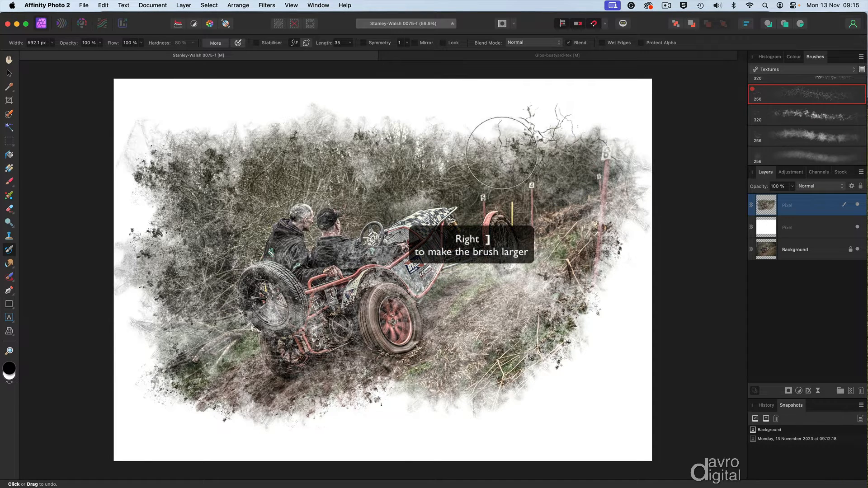
pyautogui.moveTo(452, 150)
pyautogui.mouseDown()
pyautogui.moveTo(410, 158)
pyautogui.moveTo(277, 154)
pyautogui.moveTo(288, 151)
pyautogui.moveTo(162, 171)
pyautogui.moveTo(173, 165)
pyautogui.moveTo(165, 215)
pyautogui.moveTo(175, 270)
pyautogui.moveTo(161, 326)
pyautogui.moveTo(230, 389)
pyautogui.mouseUp()
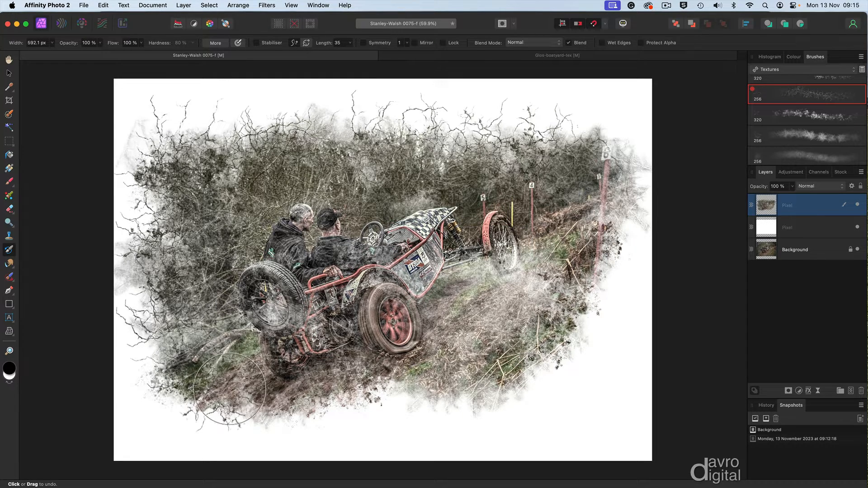
pyautogui.moveTo(246, 356)
pyautogui.mouseDown()
pyautogui.moveTo(191, 406)
pyautogui.moveTo(176, 395)
pyautogui.moveTo(267, 394)
pyautogui.moveTo(298, 404)
pyautogui.moveTo(445, 395)
pyautogui.moveTo(507, 405)
pyautogui.moveTo(550, 375)
pyautogui.moveTo(561, 359)
pyautogui.moveTo(554, 363)
pyautogui.moveTo(556, 337)
pyautogui.moveTo(413, 407)
pyautogui.moveTo(588, 286)
pyautogui.moveTo(607, 214)
pyautogui.moveTo(594, 156)
pyautogui.moveTo(584, 165)
pyautogui.moveTo(593, 146)
pyautogui.moveTo(545, 159)
pyautogui.mouseUp()
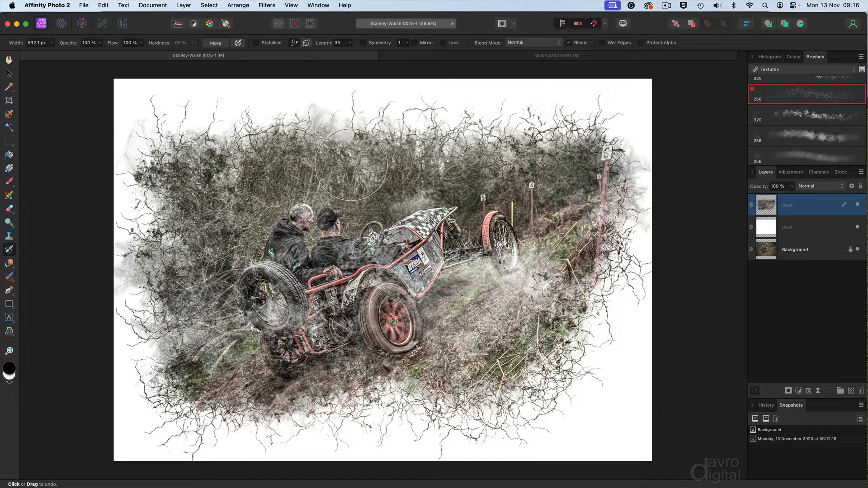
# Step: Add a new pixel layer above the painted photo layer and load the Splatter brush category
pyautogui.click(792, 119)
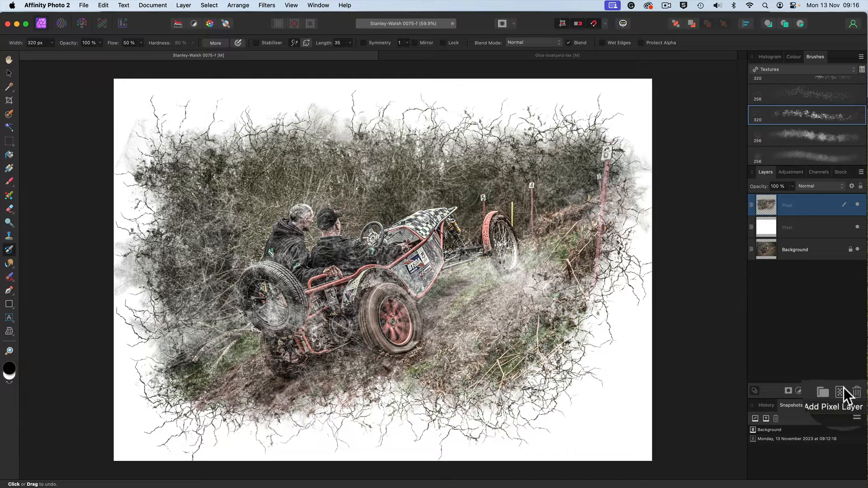
pyautogui.click(832, 390)
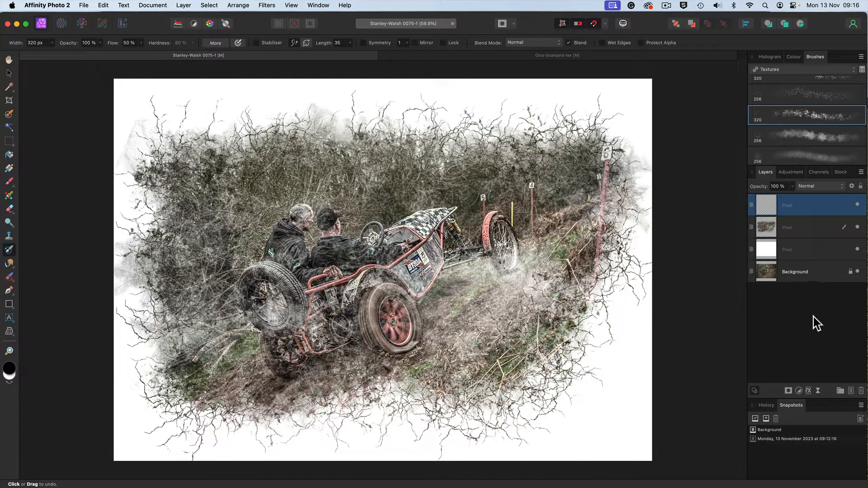
pyautogui.click(799, 69)
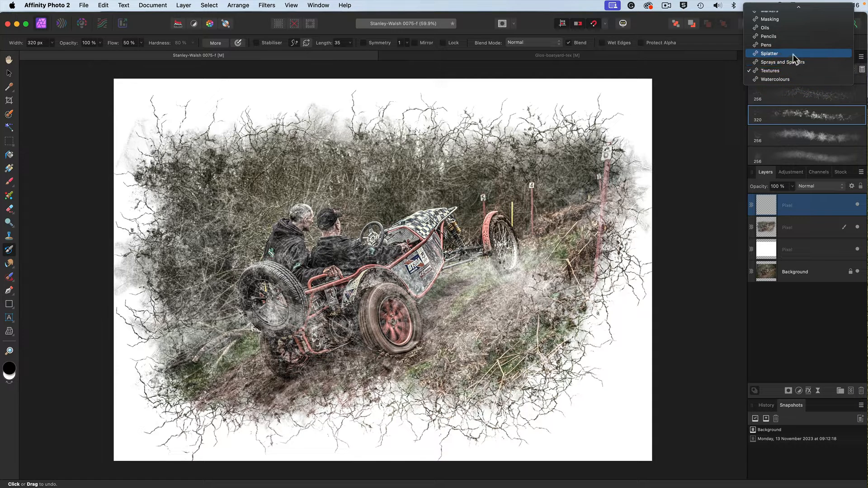
pyautogui.click(793, 53)
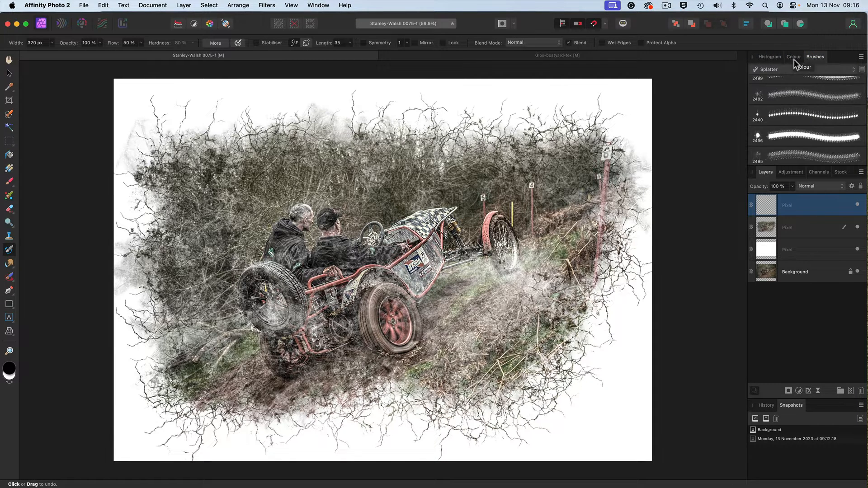
pyautogui.scroll(-3, 840, 101)
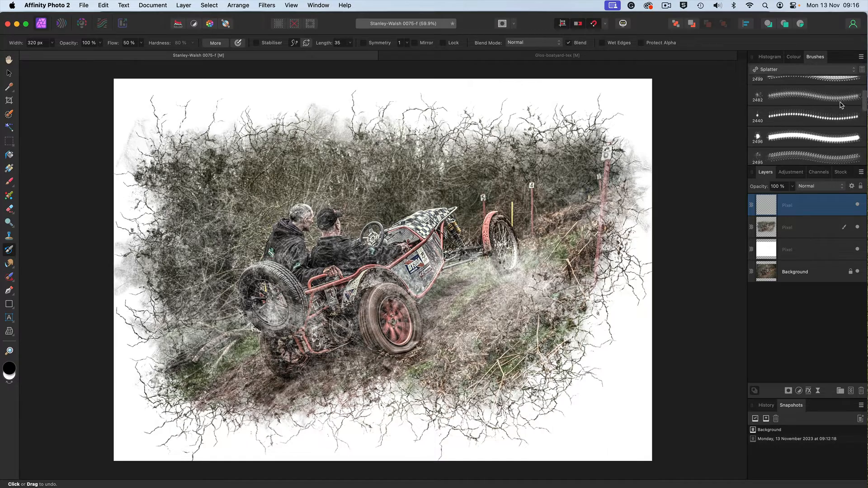
# Step: Choose the 2490 px Splatter brush for the Undo Brush and reduce its width to 1529.2 px
pyautogui.click(840, 106)
pyautogui.moveTo(452, 190); pyautogui.dragTo(343, 344)
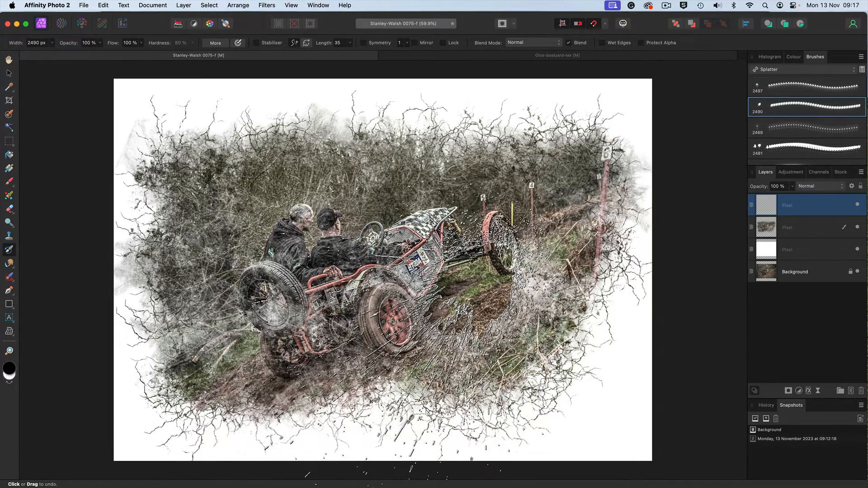
pyautogui.click(427, 335)
pyautogui.press('[')
pyautogui.press('[')
pyautogui.press('[')
pyautogui.press('[')
pyautogui.press('[')
pyautogui.press('[')
pyautogui.press('[')
pyautogui.press('[')
pyautogui.press('[')
pyautogui.press('[')
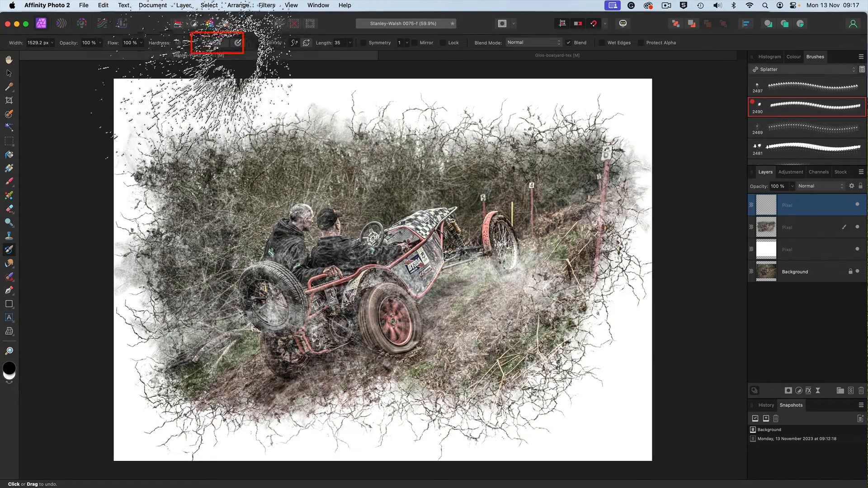
# Step: Set the splatter brush's spacing to 17 % and its rotation to 3 %
pyautogui.click(216, 44)
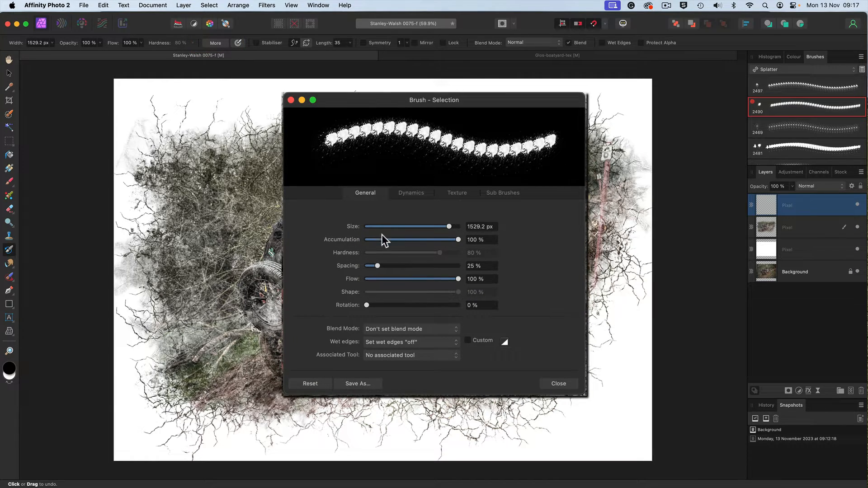
pyautogui.moveTo(375, 266); pyautogui.dragTo(391, 266)
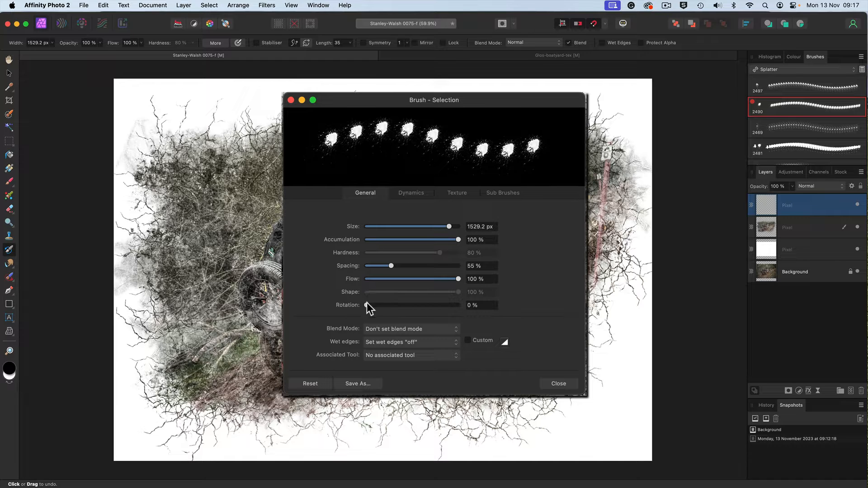
pyautogui.moveTo(367, 305); pyautogui.dragTo(371, 306)
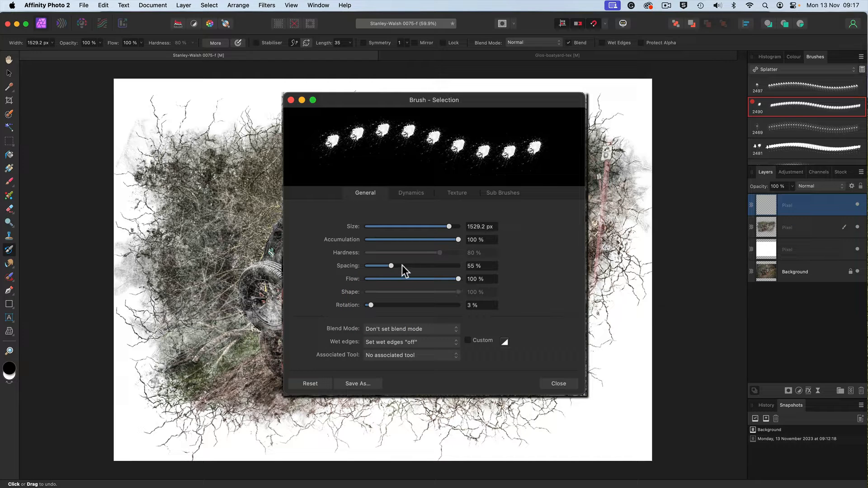
pyautogui.moveTo(389, 267); pyautogui.dragTo(374, 266)
pyautogui.click(553, 379)
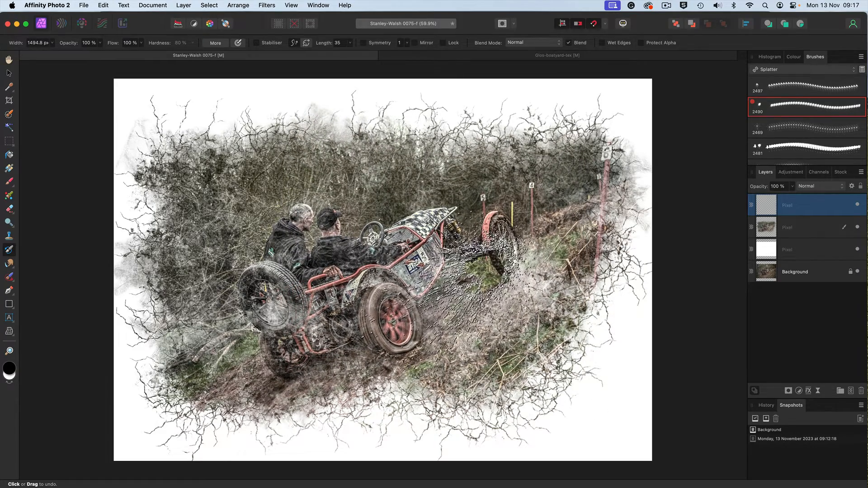
# Step: Reduce the brush to 1461.1 px and dab two splatters on the ground below the car's front end
pyautogui.press(']')
pyautogui.press(']')
pyautogui.press('[')
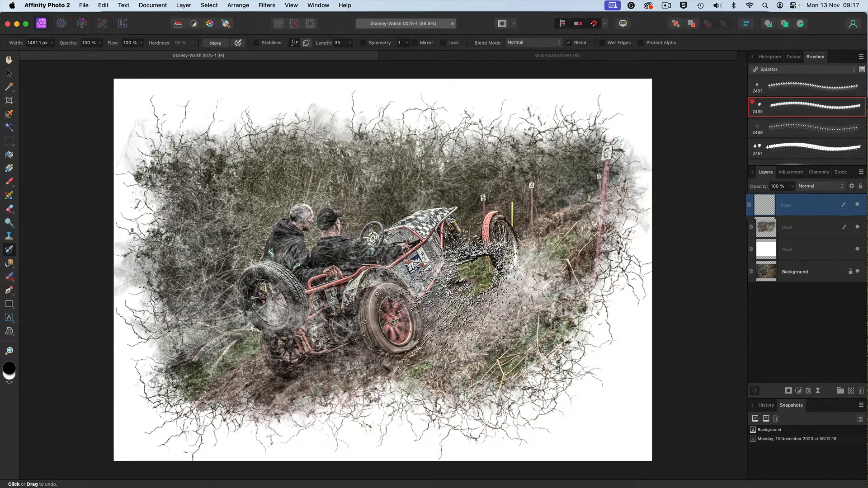
pyautogui.click(453, 294)
pyautogui.click(461, 382)
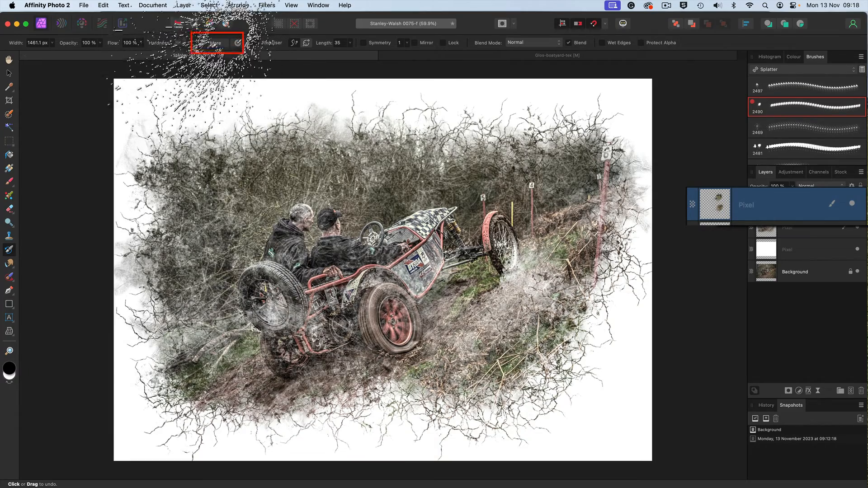
# Step: Set the splatter brush's rotation to 9 %
pyautogui.click(215, 44)
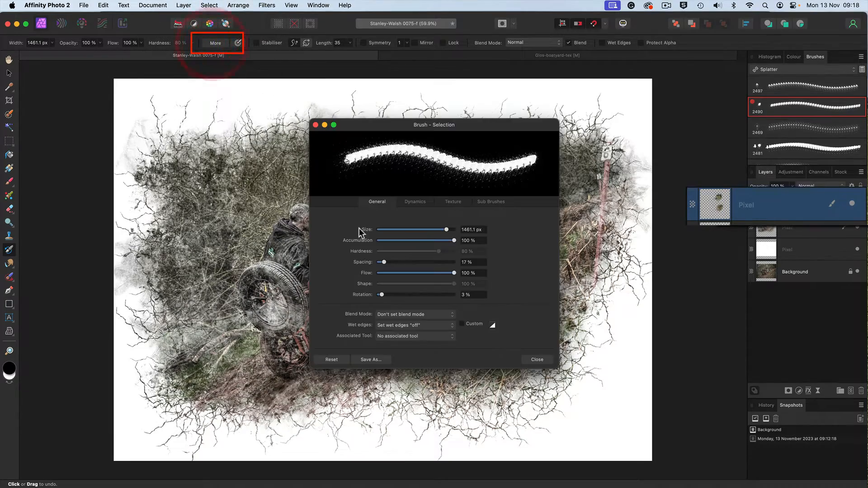
pyautogui.moveTo(381, 295); pyautogui.dragTo(391, 300)
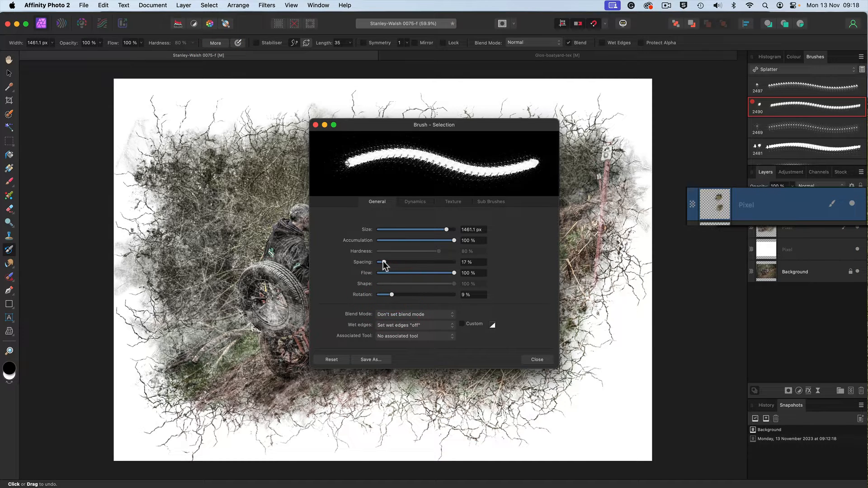
pyautogui.moveTo(383, 262)
pyautogui.mouseDown()
pyautogui.moveTo(398, 266)
pyautogui.moveTo(397, 295)
pyautogui.moveTo(414, 302)
pyautogui.moveTo(396, 263)
pyautogui.moveTo(383, 262)
pyautogui.mouseUp()
pyautogui.click(537, 360)
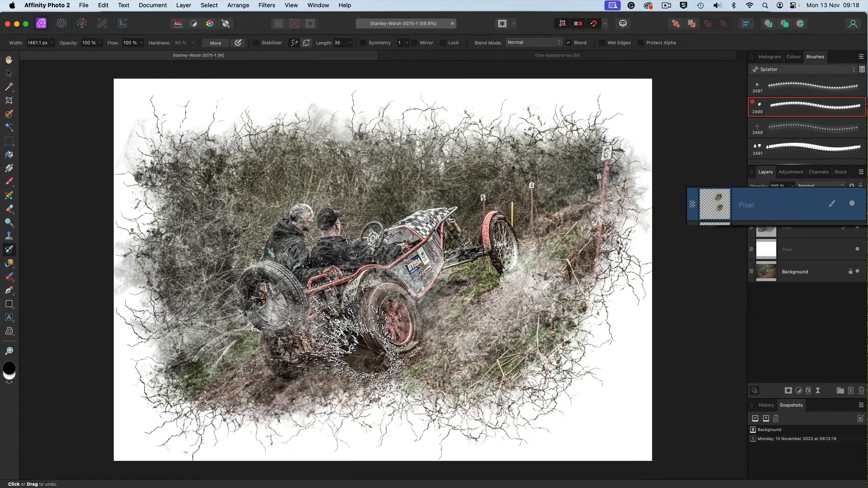
# Step: Paint splatter around the car's rear wheels with the brush enlarged to as much as 2555.5 px, finishing with its width reduced to 2172.2 px
pyautogui.press(']')
pyautogui.press(']')
pyautogui.press(']')
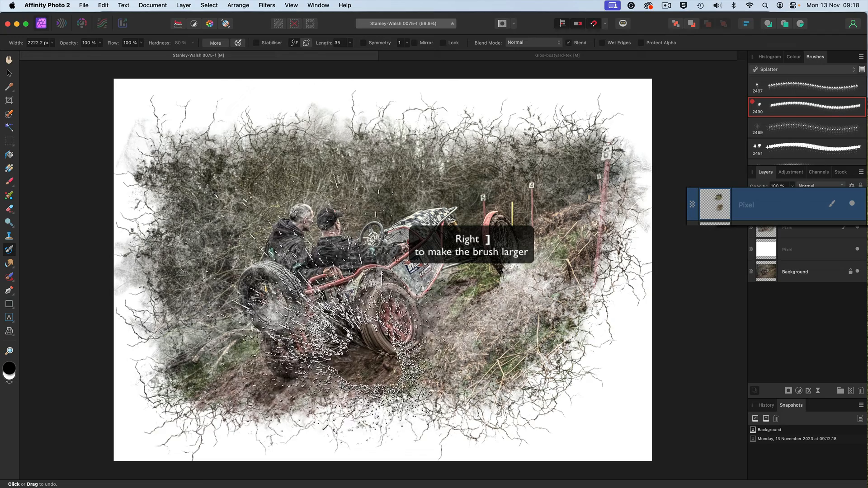
pyautogui.press(']')
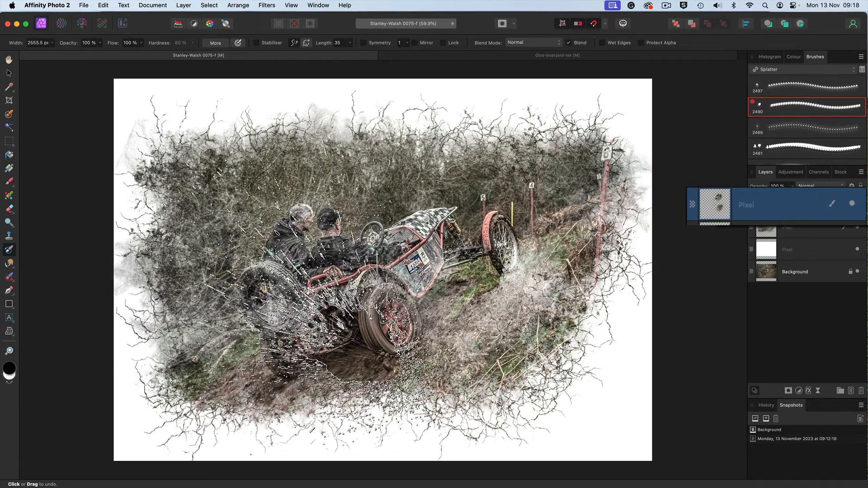
pyautogui.press(']')
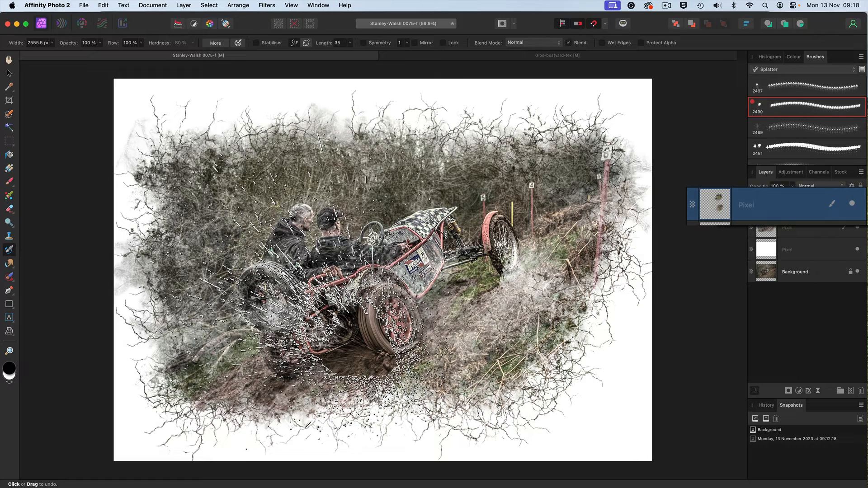
pyautogui.press('[')
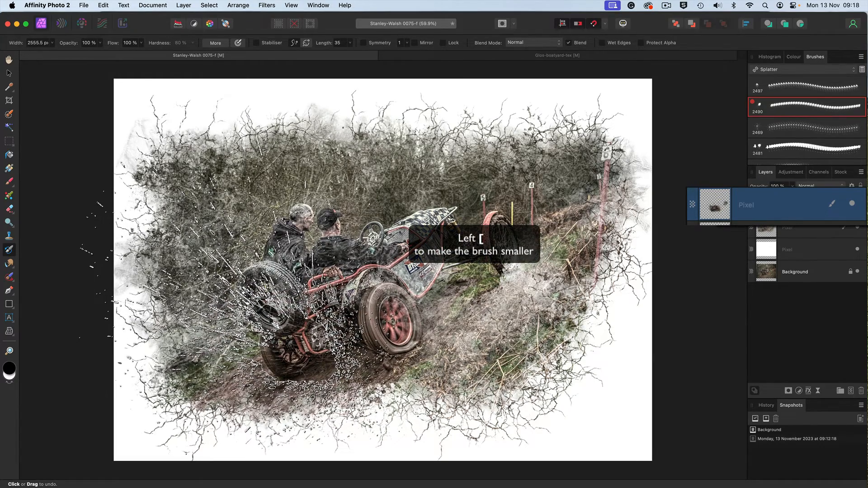
pyautogui.press('[')
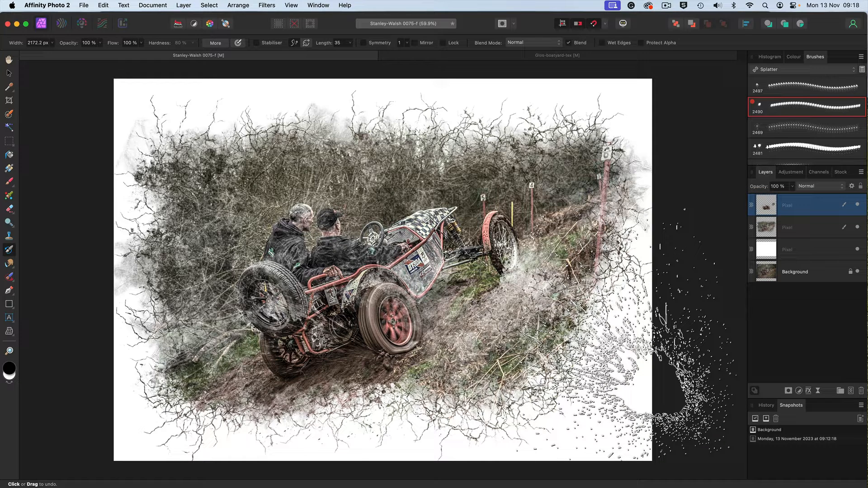
# Step: Apply a 3D layer effect with a 35.1 px radius to the splatter layer
pyautogui.press('h')
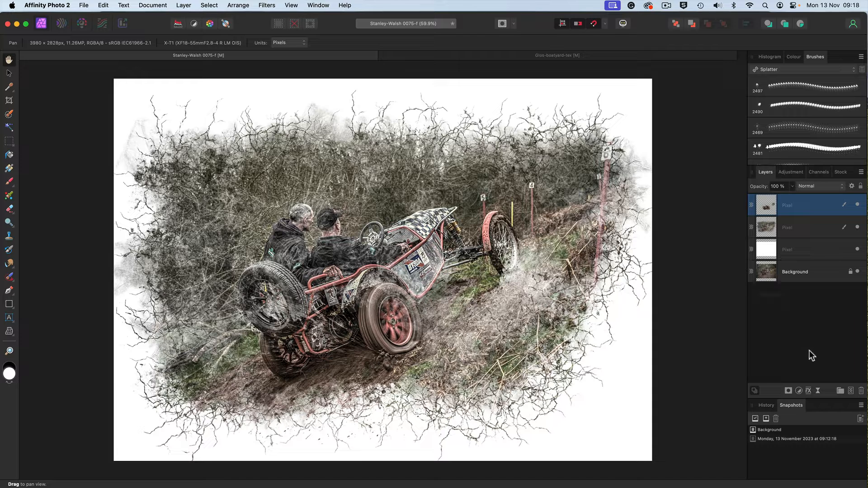
pyautogui.click(808, 391)
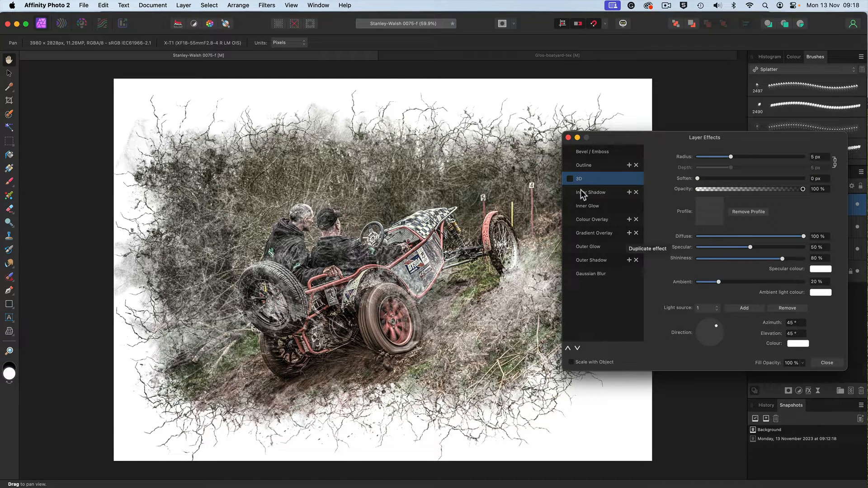
pyautogui.click(569, 179)
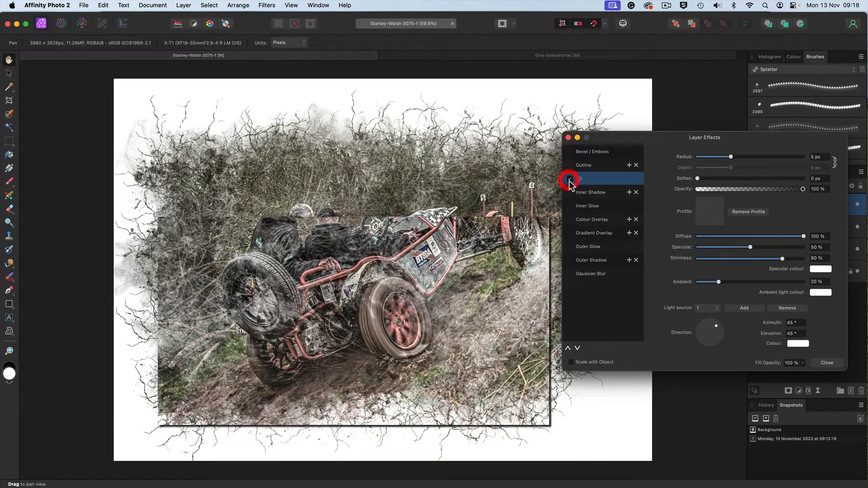
pyautogui.moveTo(731, 157); pyautogui.dragTo(774, 163)
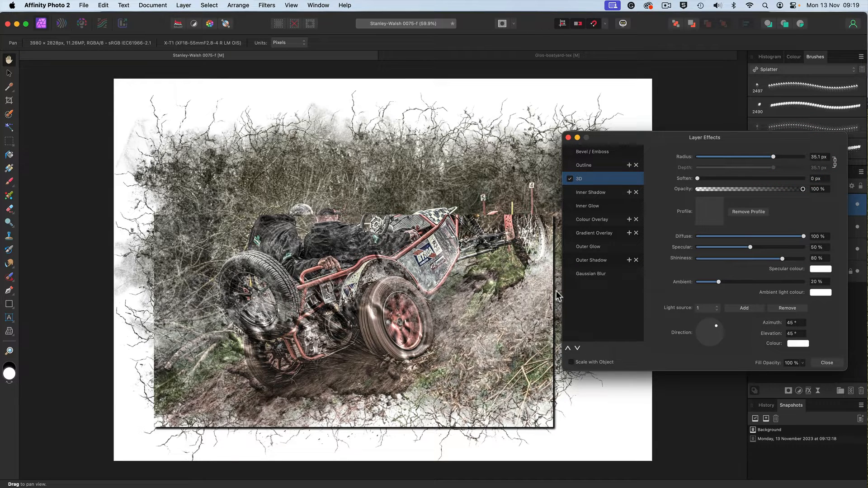
pyautogui.click(825, 363)
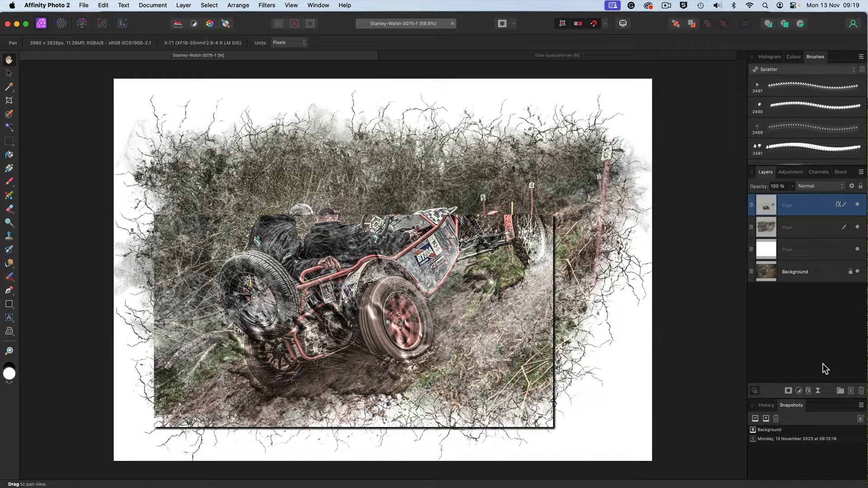
# Step: Add a live Add Noise filter to the splatter layer with monochromatic Gaussian noise at 58 % intensity
pyautogui.click(817, 389)
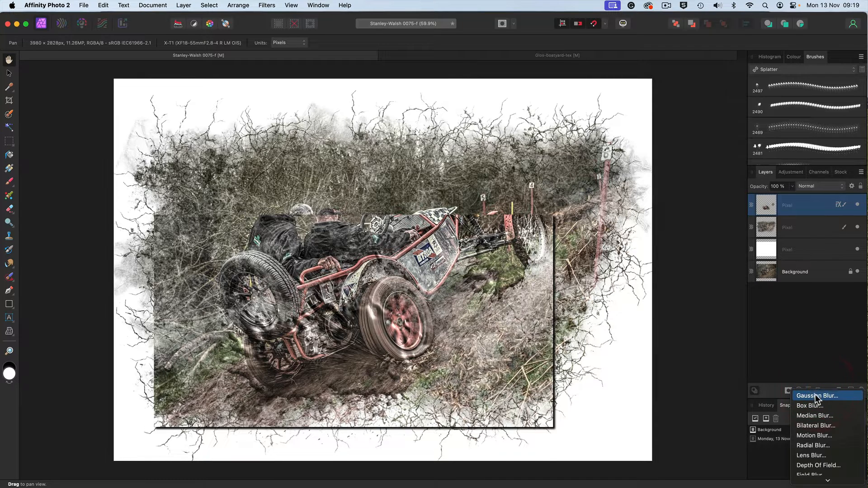
pyautogui.scroll(-8, 817, 401)
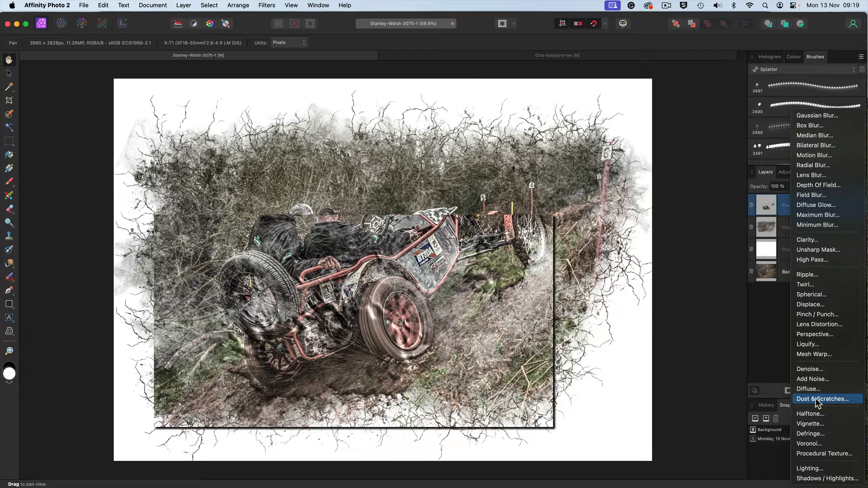
pyautogui.click(813, 381)
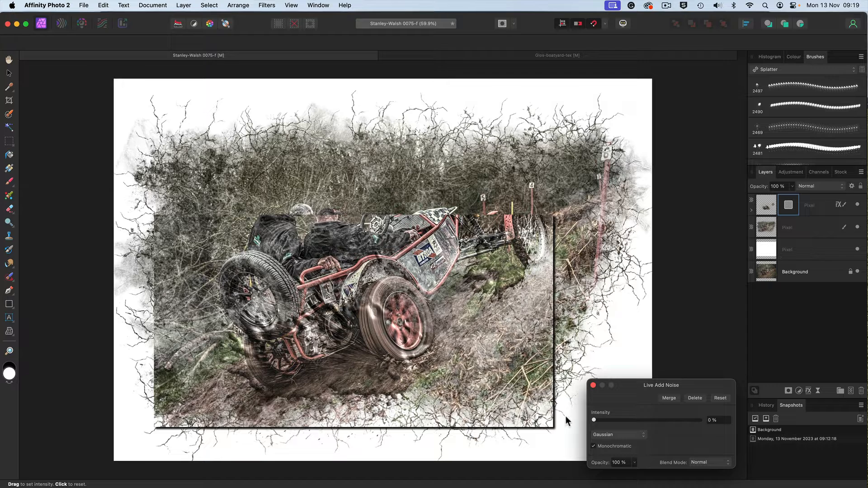
pyautogui.moveTo(595, 420); pyautogui.dragTo(658, 427)
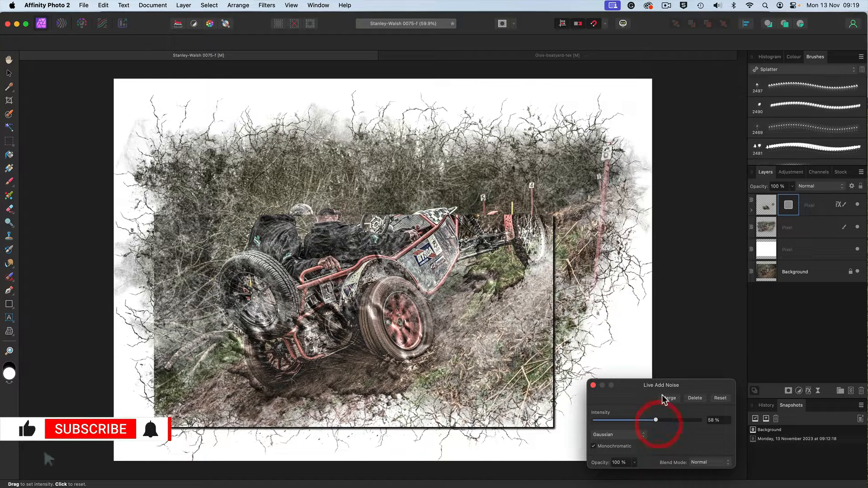
pyautogui.click(593, 385)
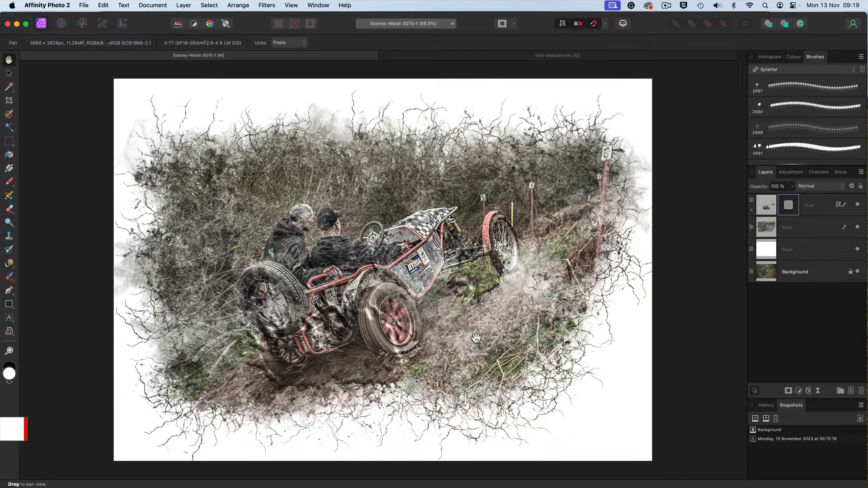
# Step: On the painted photo layer, use the Undo Brush with a 320 px Textures brush to restore detail over the car, ground and photo edges
pyautogui.press('v')
pyautogui.click(797, 228)
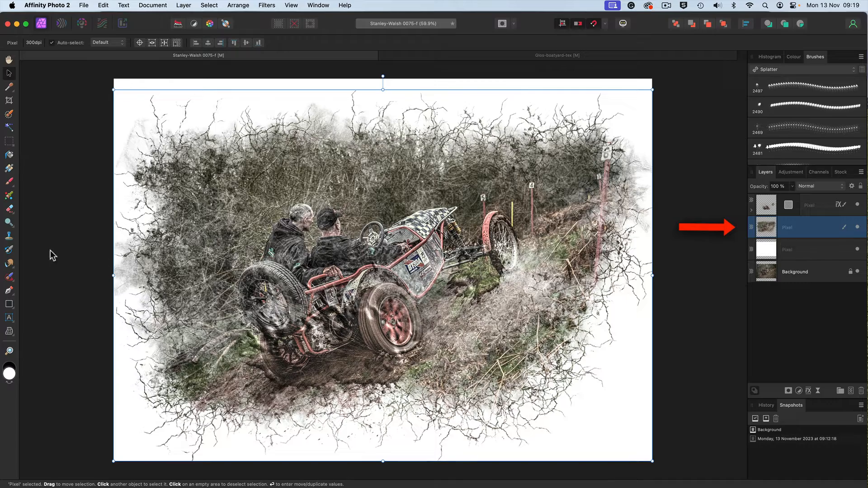
pyautogui.click(9, 249)
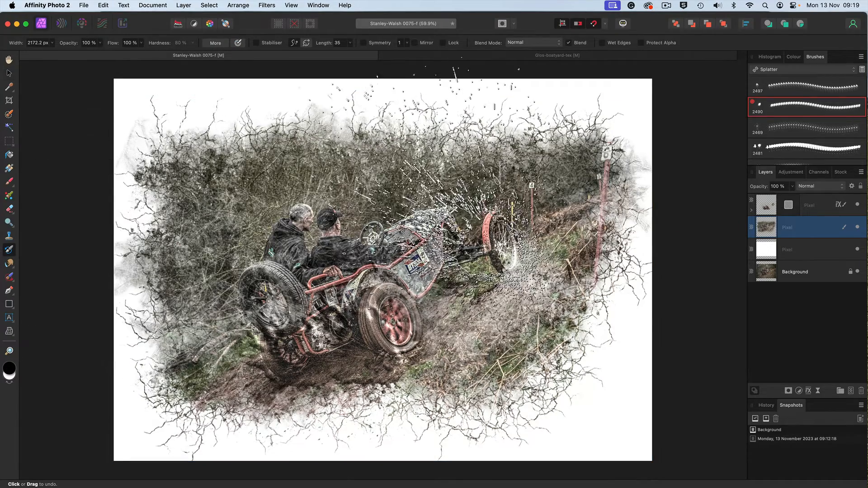
pyautogui.click(779, 71)
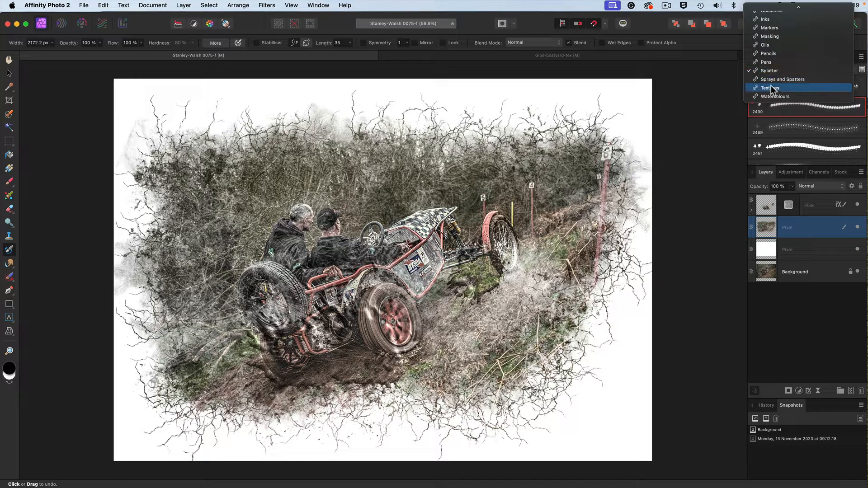
pyautogui.click(772, 88)
pyautogui.scroll(-3, 799, 109)
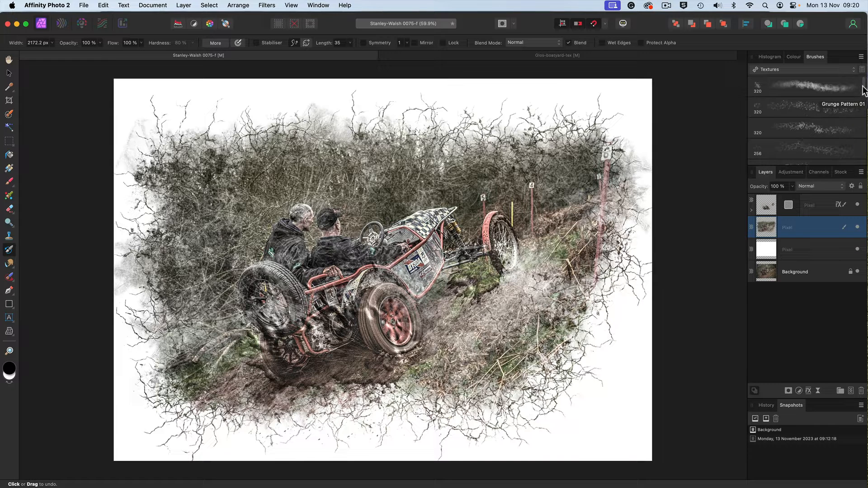
pyautogui.moveTo(862, 89); pyautogui.dragTo(862, 106)
pyautogui.click(853, 113)
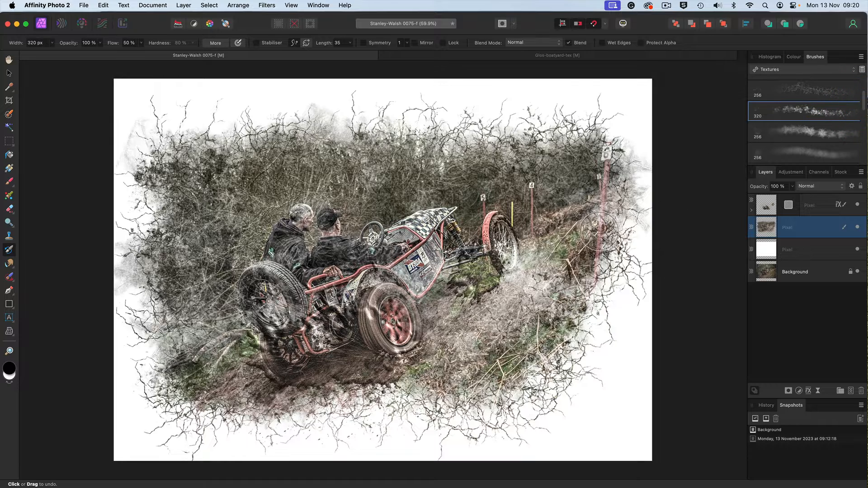
pyautogui.moveTo(539, 260)
pyautogui.mouseDown()
pyautogui.moveTo(544, 276)
pyautogui.moveTo(502, 304)
pyautogui.moveTo(445, 317)
pyautogui.moveTo(430, 300)
pyautogui.moveTo(428, 264)
pyautogui.moveTo(459, 250)
pyautogui.moveTo(439, 275)
pyautogui.moveTo(433, 270)
pyautogui.moveTo(459, 248)
pyautogui.moveTo(417, 300)
pyautogui.moveTo(519, 282)
pyautogui.moveTo(536, 292)
pyautogui.moveTo(452, 327)
pyautogui.moveTo(457, 346)
pyautogui.moveTo(549, 292)
pyautogui.moveTo(445, 337)
pyautogui.moveTo(391, 395)
pyautogui.moveTo(201, 399)
pyautogui.moveTo(180, 383)
pyautogui.moveTo(205, 369)
pyautogui.moveTo(200, 339)
pyautogui.moveTo(223, 313)
pyautogui.moveTo(226, 338)
pyautogui.moveTo(250, 305)
pyautogui.moveTo(239, 293)
pyautogui.moveTo(247, 271)
pyautogui.moveTo(287, 311)
pyautogui.moveTo(233, 282)
pyautogui.moveTo(211, 242)
pyautogui.moveTo(314, 228)
pyautogui.moveTo(274, 245)
pyautogui.moveTo(293, 261)
pyautogui.moveTo(367, 264)
pyautogui.moveTo(403, 234)
pyautogui.moveTo(372, 292)
pyautogui.moveTo(355, 259)
pyautogui.moveTo(484, 216)
pyautogui.moveTo(465, 264)
pyautogui.moveTo(492, 281)
pyautogui.moveTo(443, 298)
pyautogui.moveTo(459, 197)
pyautogui.moveTo(424, 173)
pyautogui.moveTo(328, 142)
pyautogui.moveTo(342, 134)
pyautogui.moveTo(226, 144)
pyautogui.moveTo(283, 410)
pyautogui.moveTo(262, 423)
pyautogui.moveTo(197, 415)
pyautogui.moveTo(206, 403)
pyautogui.moveTo(188, 393)
pyautogui.moveTo(258, 384)
pyautogui.mouseUp()
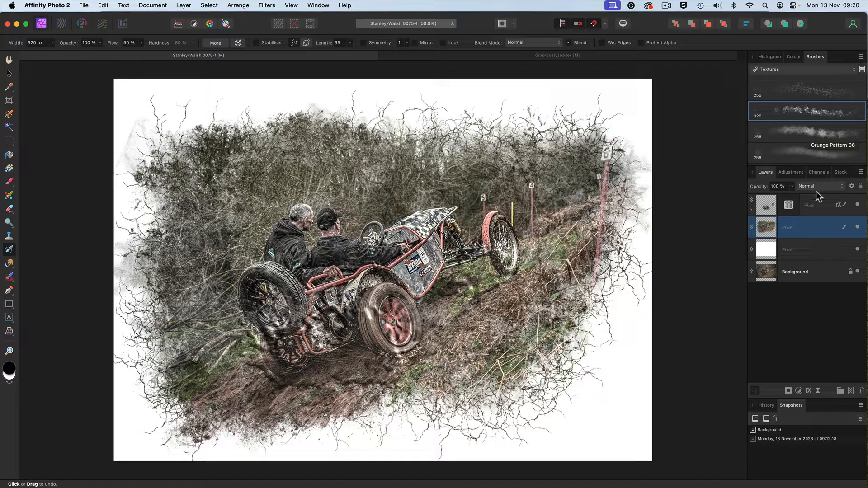
# Step: Paint splatter along the photo's left edge on the splatter layer with the 2495 px Splatter brush reduced to 2120.8 px, and expand the layer
pyautogui.click(818, 202)
pyautogui.click(801, 69)
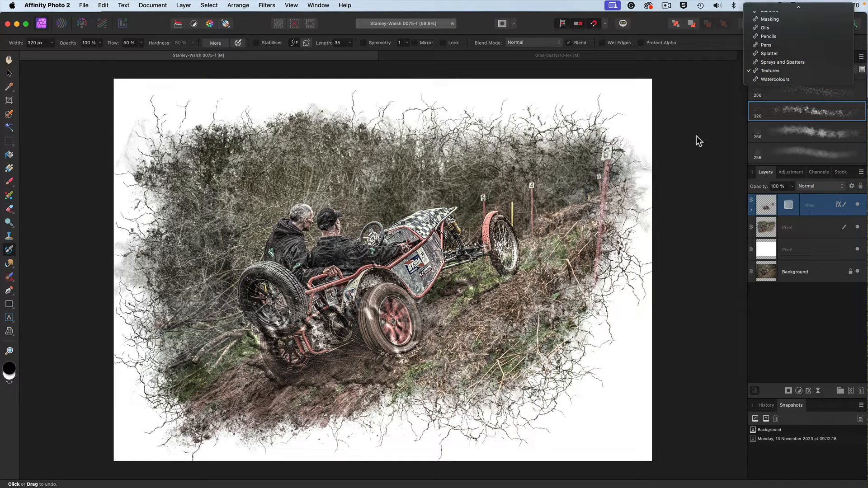
pyautogui.click(776, 52)
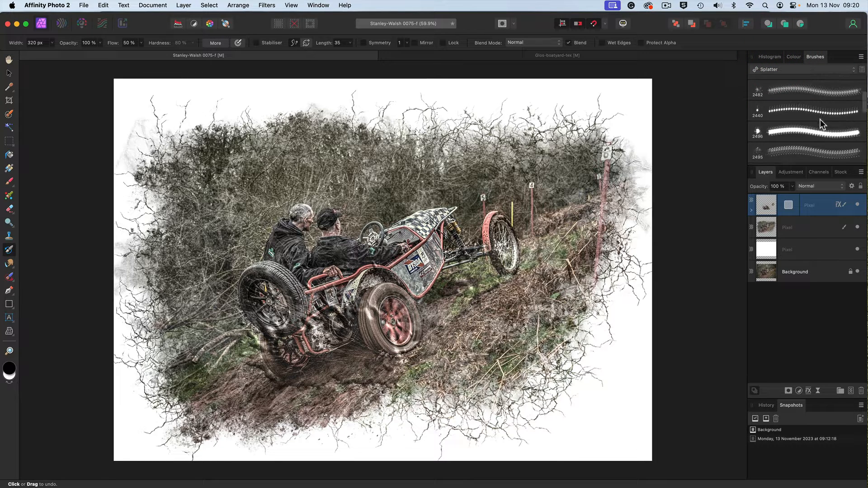
pyautogui.scroll(-3, 820, 119)
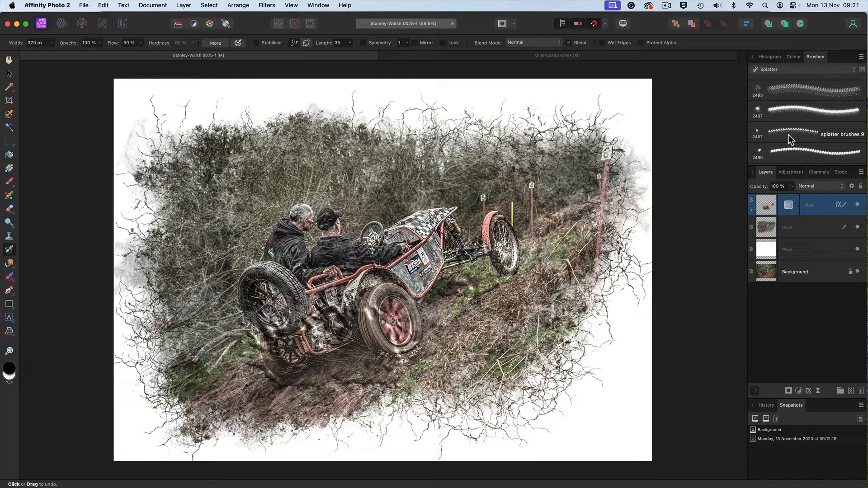
pyautogui.click(771, 91)
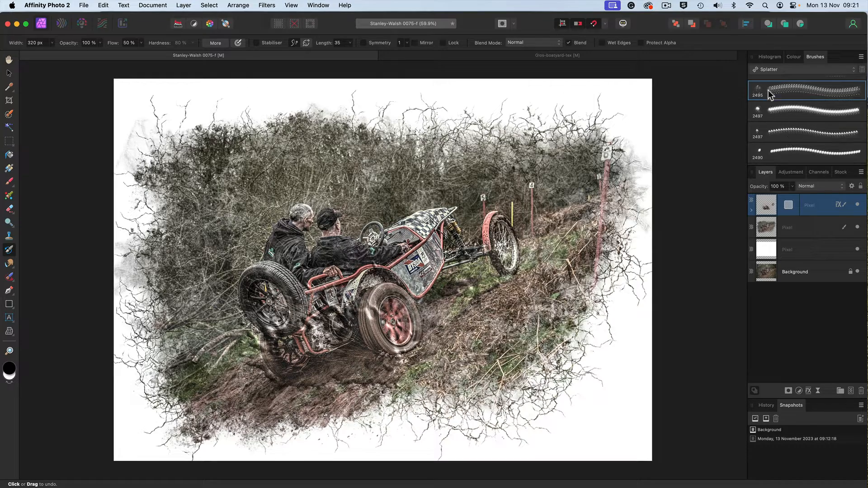
pyautogui.moveTo(593, 199)
pyautogui.mouseDown()
pyautogui.moveTo(452, 217)
pyautogui.moveTo(254, 271)
pyautogui.moveTo(235, 289)
pyautogui.mouseUp()
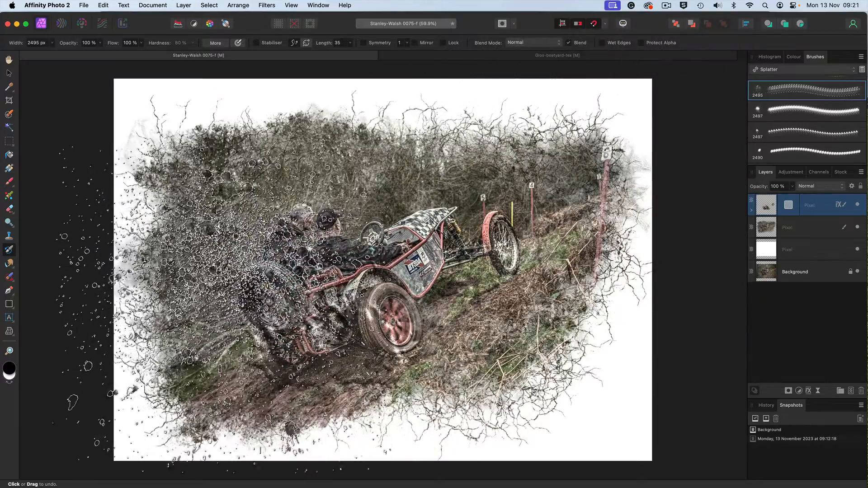
pyautogui.press('[')
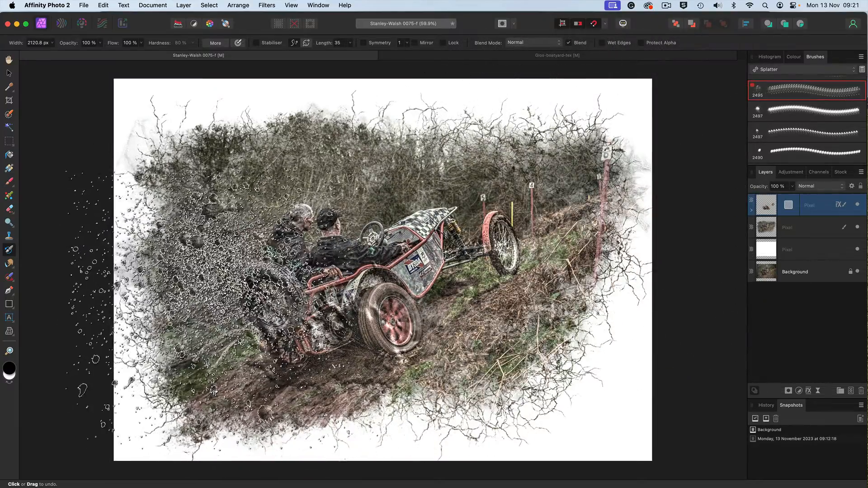
pyautogui.click(751, 211)
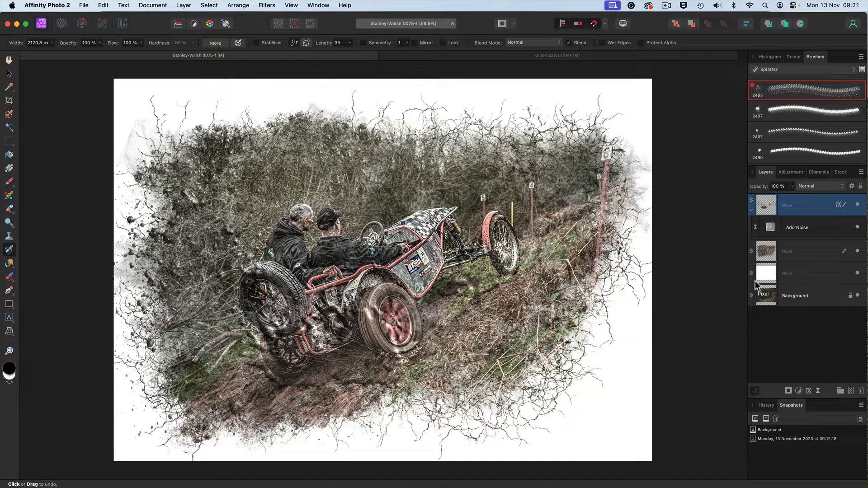
# Step: Place wall-769963_1920.jpg from the textures folder above the white layer and stretch it to cover the whole canvas
pyautogui.click(792, 272)
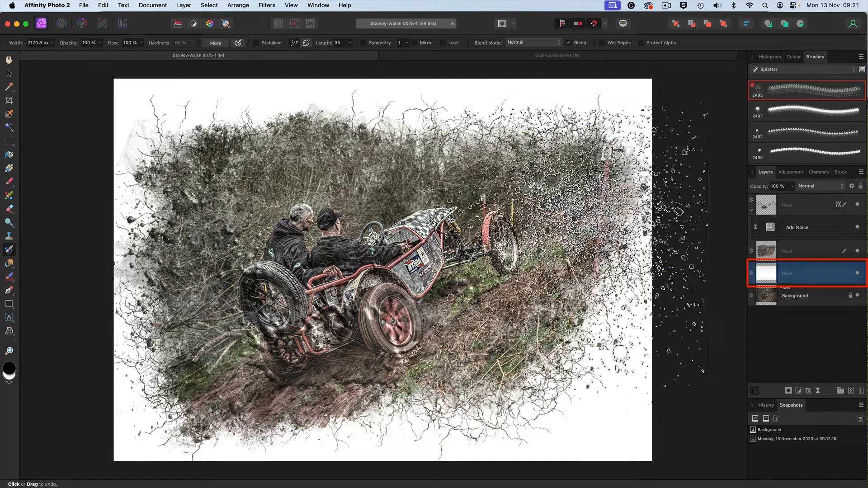
pyautogui.click(84, 5)
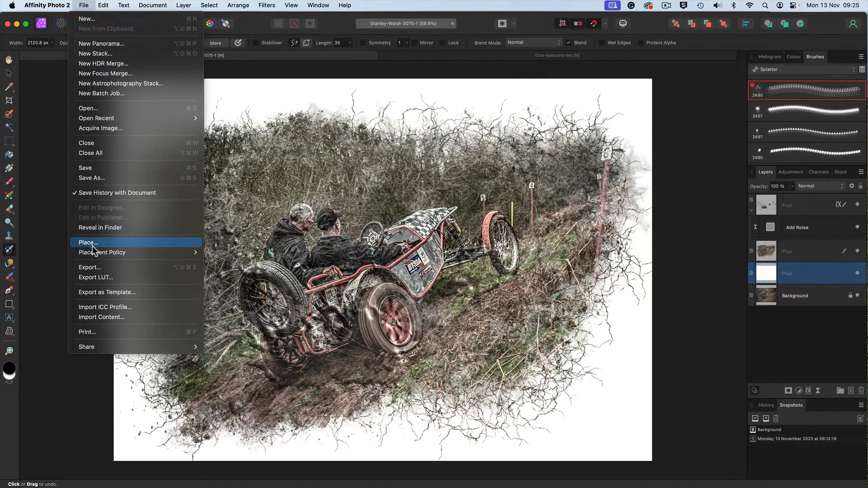
pyautogui.click(94, 243)
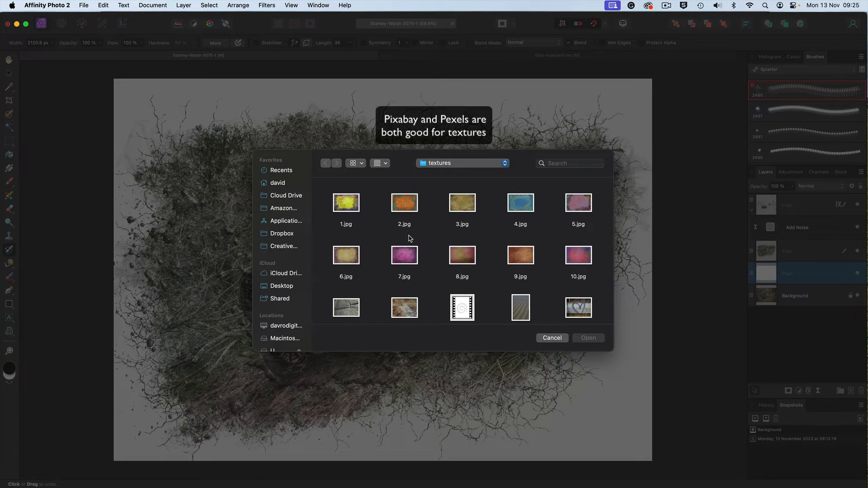
pyautogui.scroll(-2, 409, 235)
pyautogui.scroll(-3, 409, 238)
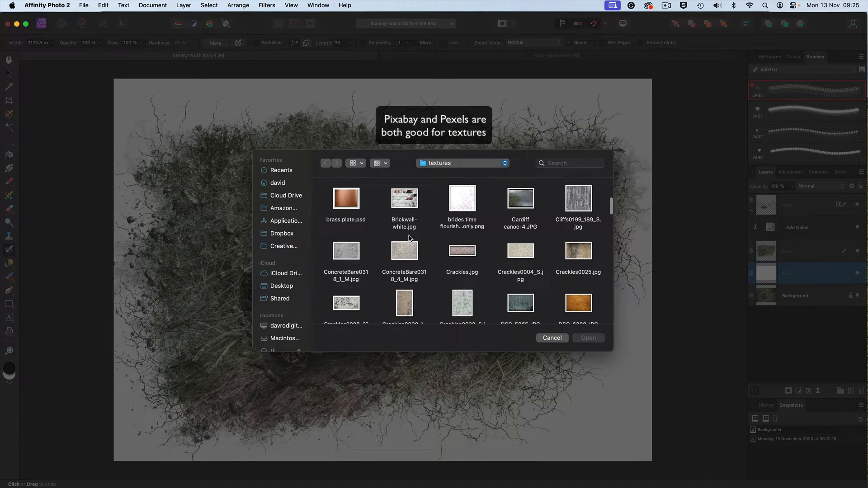
pyautogui.scroll(-1, 409, 238)
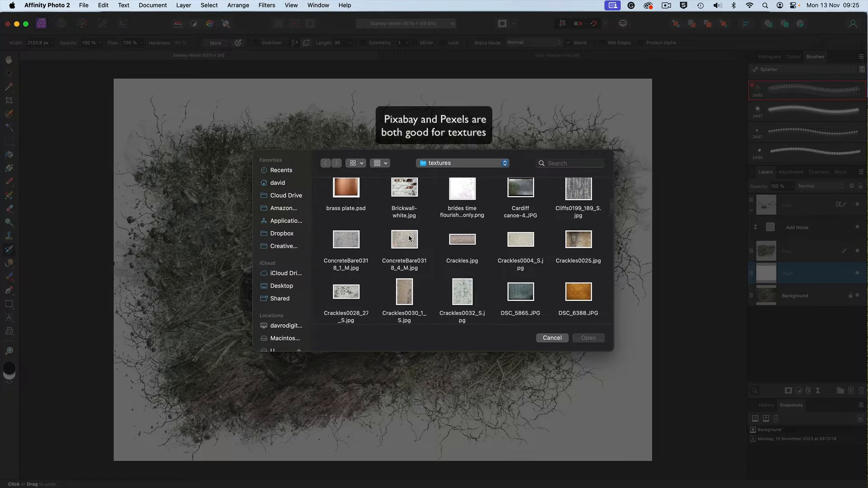
pyautogui.scroll(-3, 409, 238)
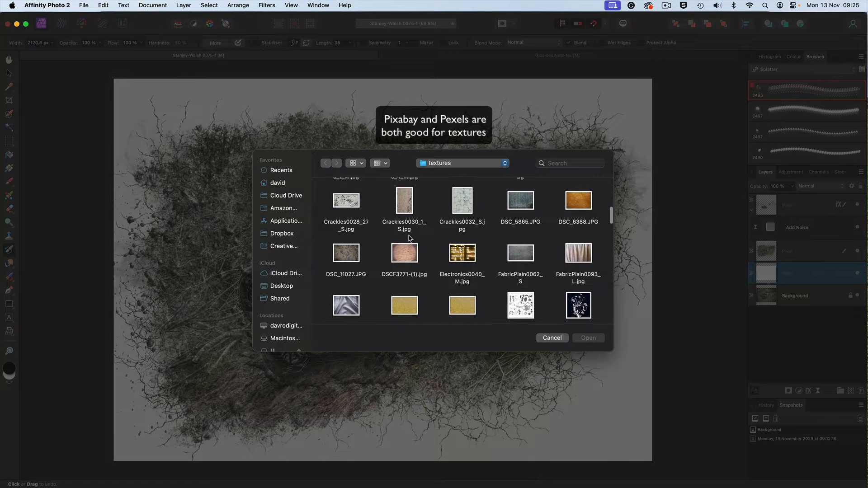
pyautogui.scroll(-10, 408, 238)
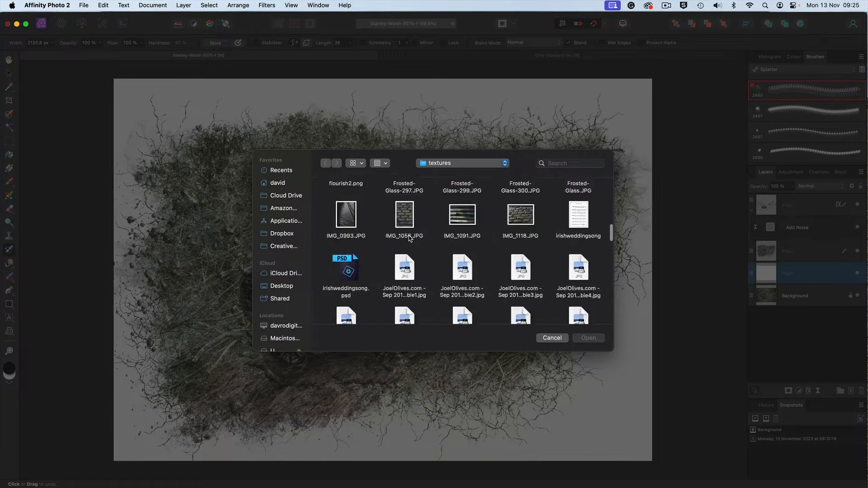
pyautogui.scroll(-5, 409, 238)
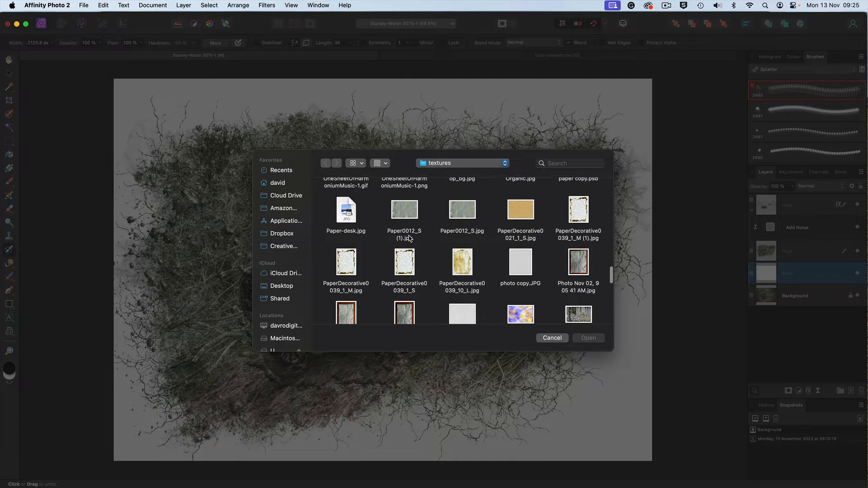
pyautogui.scroll(-8, 408, 239)
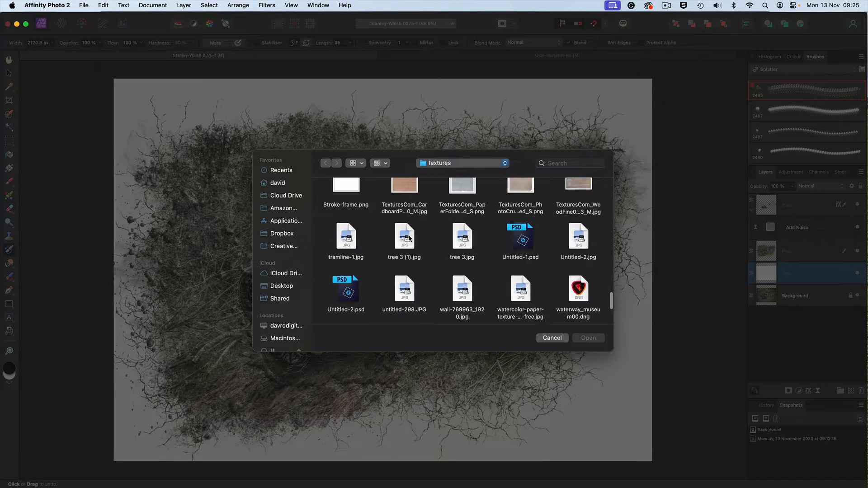
pyautogui.click(463, 285)
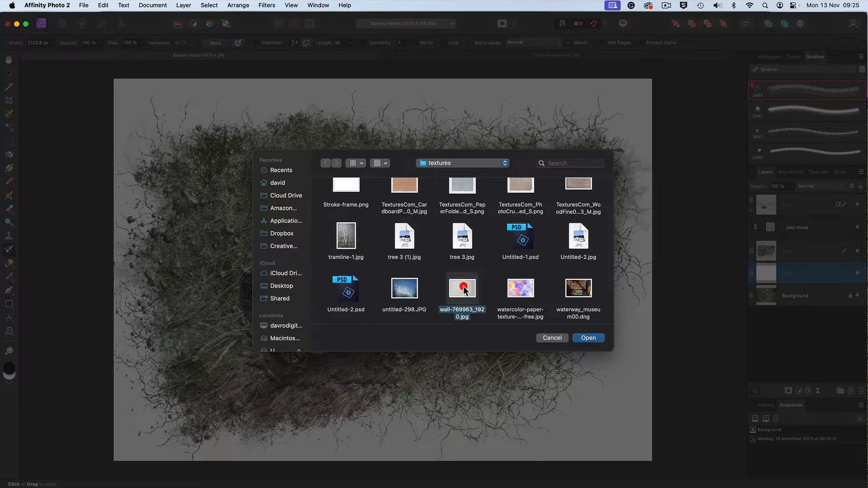
pyautogui.click(584, 337)
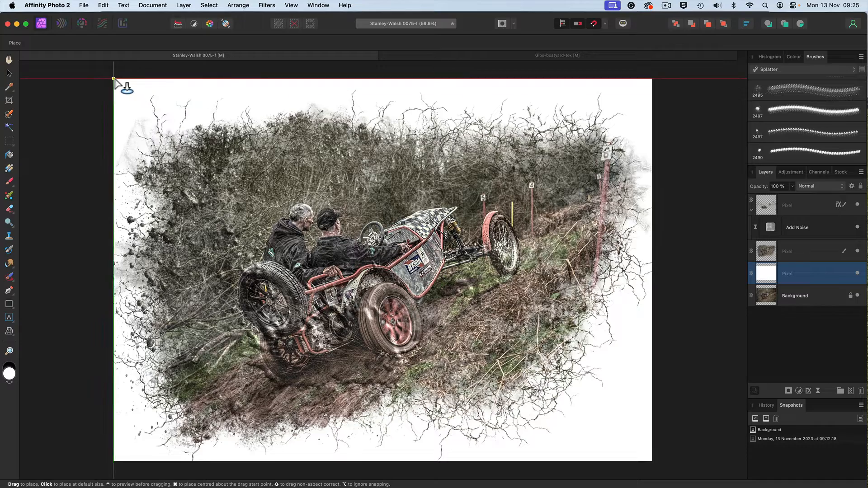
pyautogui.moveTo(113, 79); pyautogui.dragTo(641, 446)
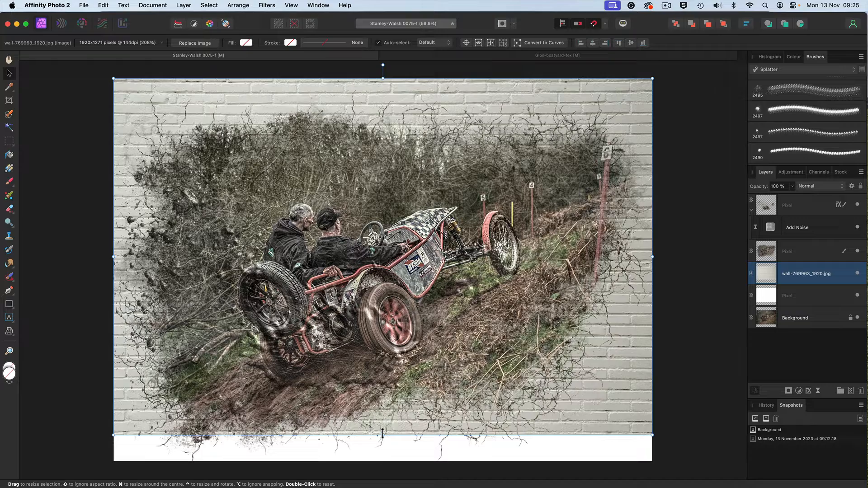
pyautogui.moveTo(383, 435); pyautogui.dragTo(382, 461)
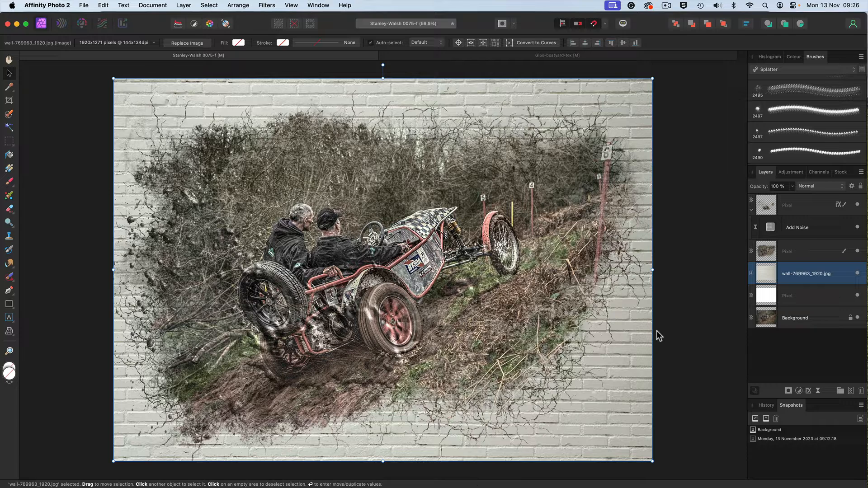
# Step: Select the painted photo layer and set up the Undo Brush with the second 320 px brush of the Textures category
pyautogui.doubleClick(779, 252)
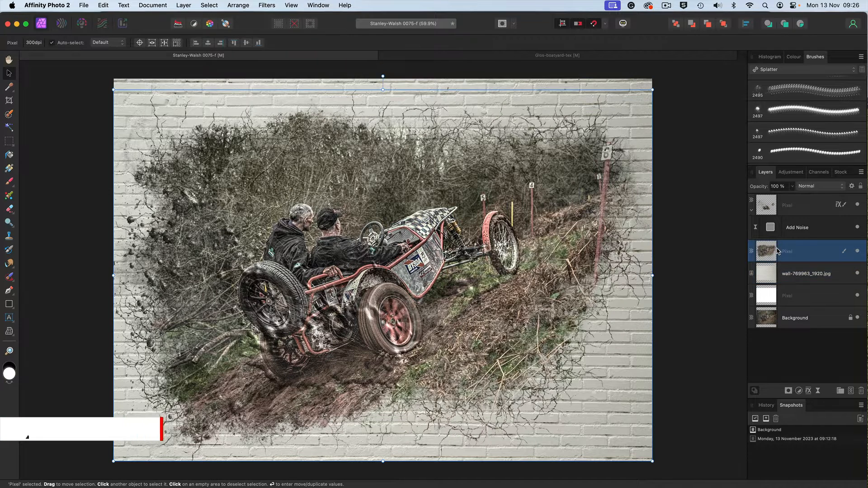
pyautogui.write('Add Noise')
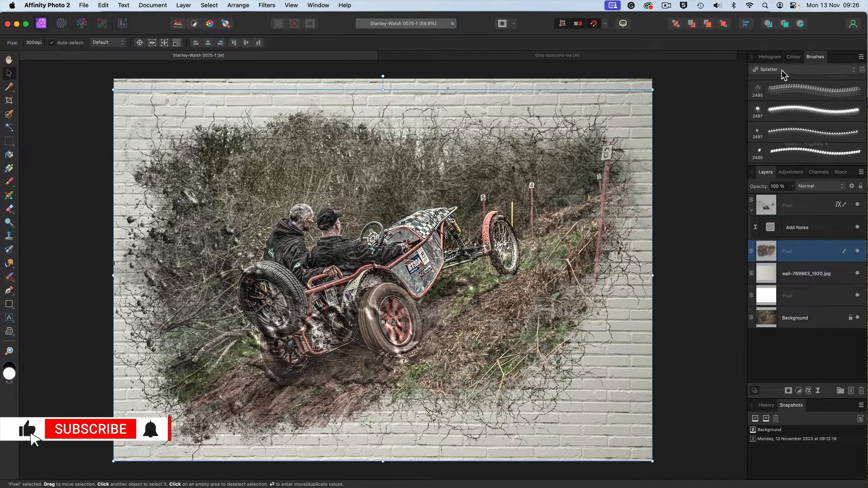
pyautogui.click(783, 70)
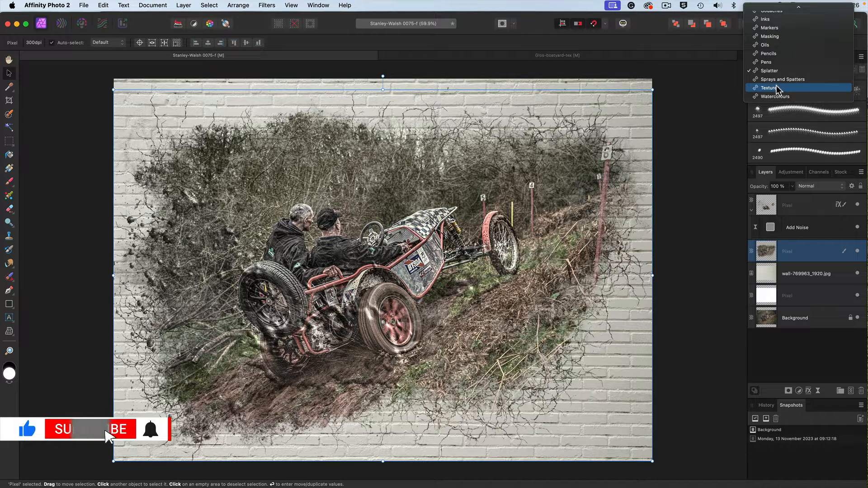
pyautogui.click(771, 87)
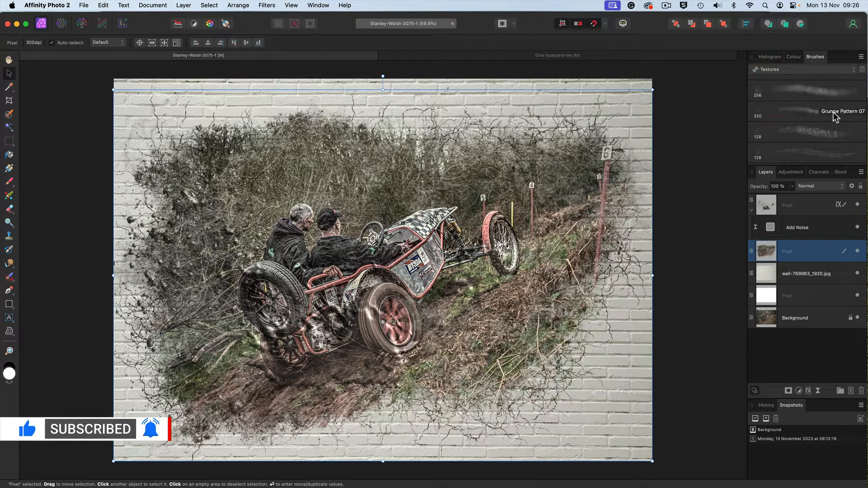
pyautogui.scroll(-10, 834, 115)
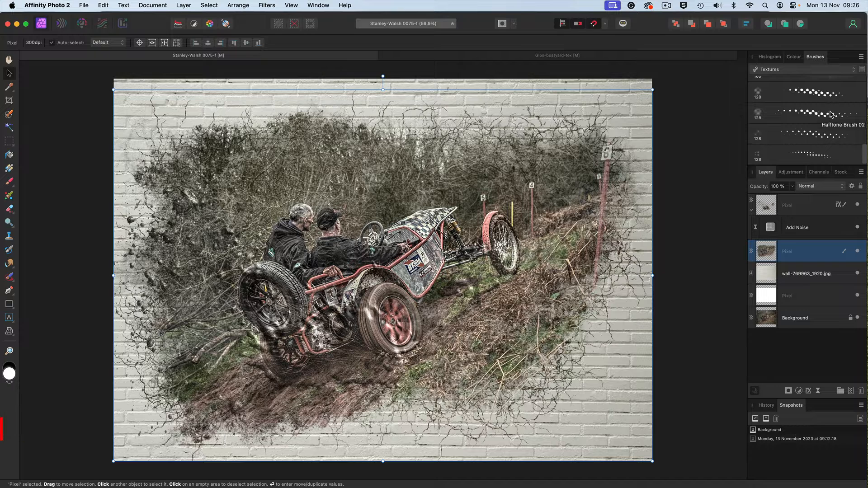
pyautogui.scroll(5, 830, 114)
pyautogui.click(804, 106)
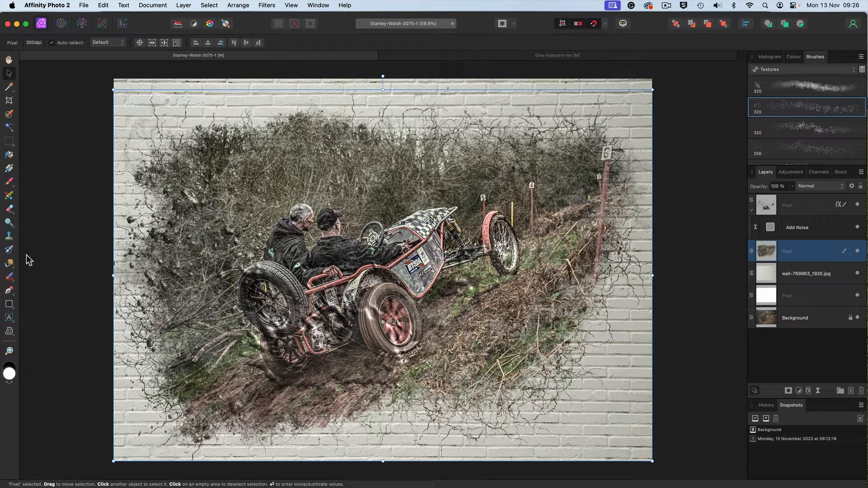
pyautogui.click(9, 250)
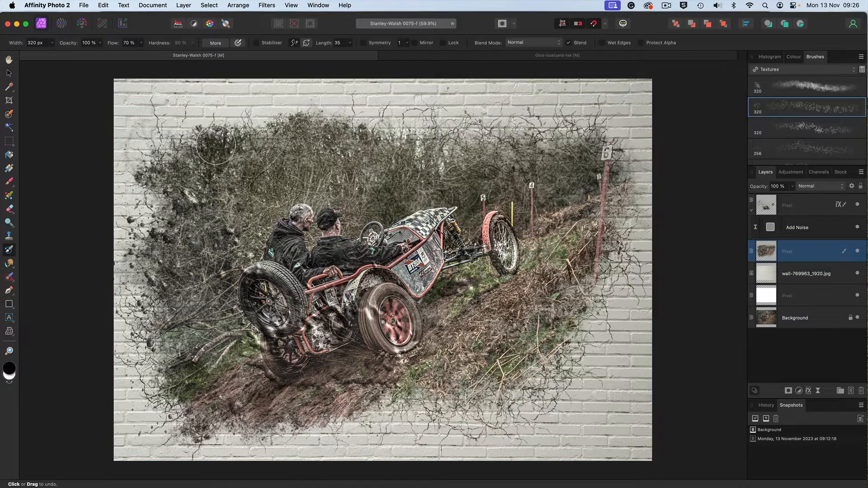
# Step: Restore textured detail along the photo's upper and right edges with the 320 px Undo Brush, enlarging it to 486.7 px
pyautogui.moveTo(282, 138); pyautogui.dragTo(358, 131)
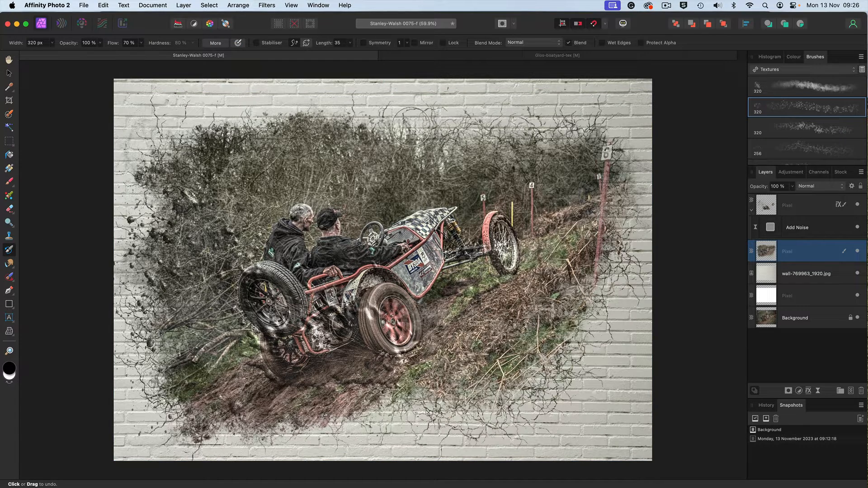
pyautogui.moveTo(411, 127); pyautogui.dragTo(441, 134)
pyautogui.press(']')
pyautogui.press(']')
pyautogui.press(']')
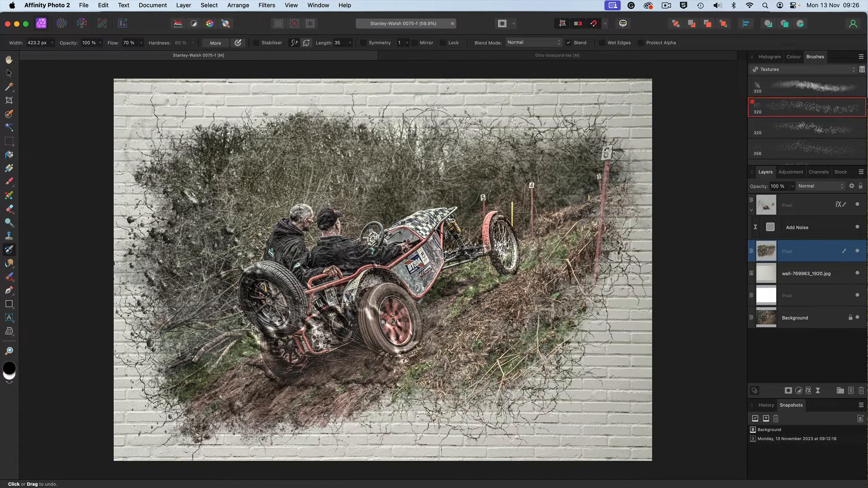
pyautogui.click(433, 135)
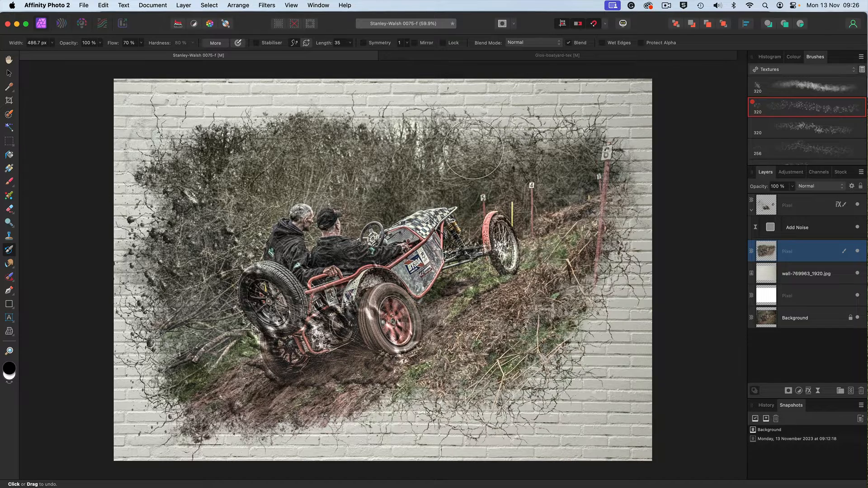
pyautogui.moveTo(472, 149)
pyautogui.mouseDown()
pyautogui.moveTo(584, 155)
pyautogui.moveTo(582, 147)
pyautogui.moveTo(569, 247)
pyautogui.moveTo(522, 299)
pyautogui.moveTo(458, 302)
pyautogui.moveTo(440, 289)
pyautogui.moveTo(416, 316)
pyautogui.moveTo(368, 333)
pyautogui.moveTo(385, 364)
pyautogui.moveTo(364, 408)
pyautogui.moveTo(401, 403)
pyautogui.moveTo(397, 395)
pyautogui.moveTo(206, 407)
pyautogui.moveTo(171, 396)
pyautogui.moveTo(169, 357)
pyautogui.moveTo(185, 349)
pyautogui.moveTo(204, 298)
pyautogui.moveTo(188, 260)
pyautogui.moveTo(194, 202)
pyautogui.moveTo(163, 186)
pyautogui.moveTo(159, 202)
pyautogui.moveTo(201, 159)
pyautogui.moveTo(248, 148)
pyautogui.moveTo(425, 153)
pyautogui.moveTo(433, 144)
pyautogui.moveTo(538, 138)
pyautogui.moveTo(576, 156)
pyautogui.moveTo(585, 199)
pyautogui.moveTo(596, 148)
pyautogui.moveTo(612, 140)
pyautogui.moveTo(601, 178)
pyautogui.moveTo(606, 136)
pyautogui.moveTo(594, 144)
pyautogui.moveTo(593, 137)
pyautogui.moveTo(611, 129)
pyautogui.moveTo(610, 200)
pyautogui.moveTo(593, 261)
pyautogui.moveTo(596, 292)
pyautogui.moveTo(571, 310)
pyautogui.mouseUp()
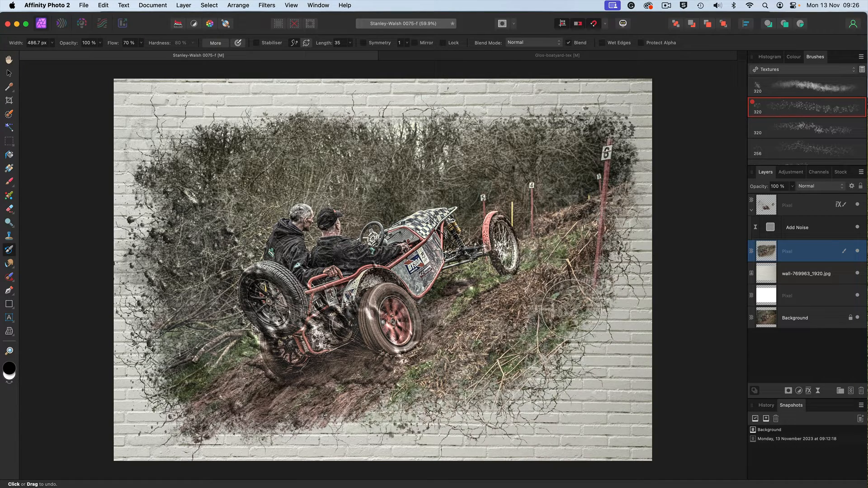
# Step: Examine the car and the muddy ground at 100% zoom, and return to the whole-image view
pyautogui.press('super+1')
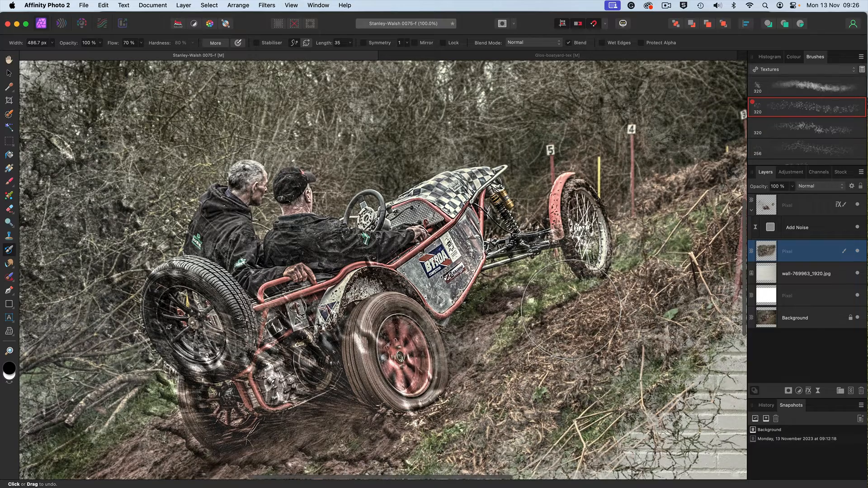
pyautogui.press('space')
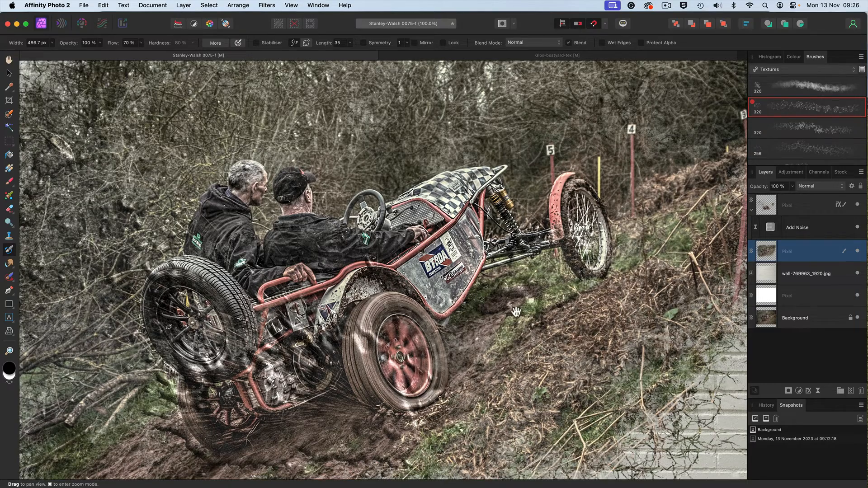
pyautogui.moveTo(421, 333)
pyautogui.mouseDown()
pyautogui.moveTo(540, 266)
pyautogui.moveTo(571, 225)
pyautogui.moveTo(559, 223)
pyautogui.moveTo(479, 413)
pyautogui.moveTo(416, 409)
pyautogui.moveTo(357, 386)
pyautogui.moveTo(370, 392)
pyautogui.mouseUp()
pyautogui.press('super+0')
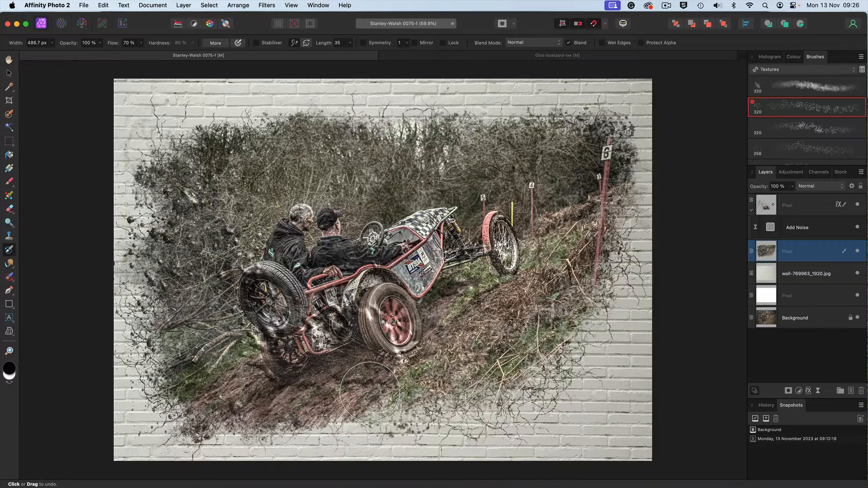
# Step: Switch to the Glos-boatyard-tex document and examine its brushed boat and water textures at 100% and as a whole
pyautogui.click(520, 53)
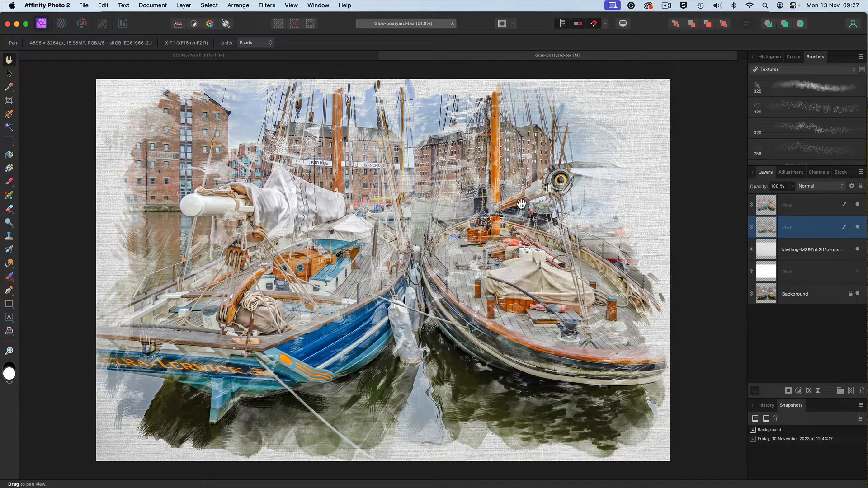
pyautogui.press('super+1')
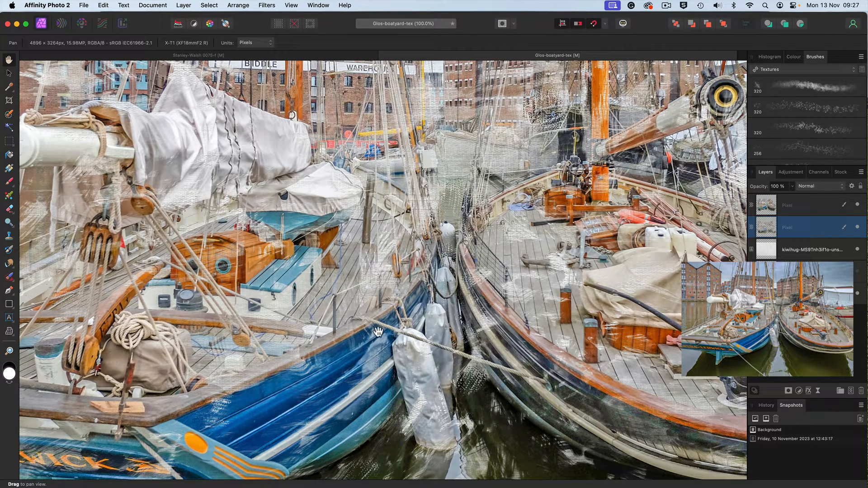
pyautogui.moveTo(440, 385); pyautogui.dragTo(452, 268)
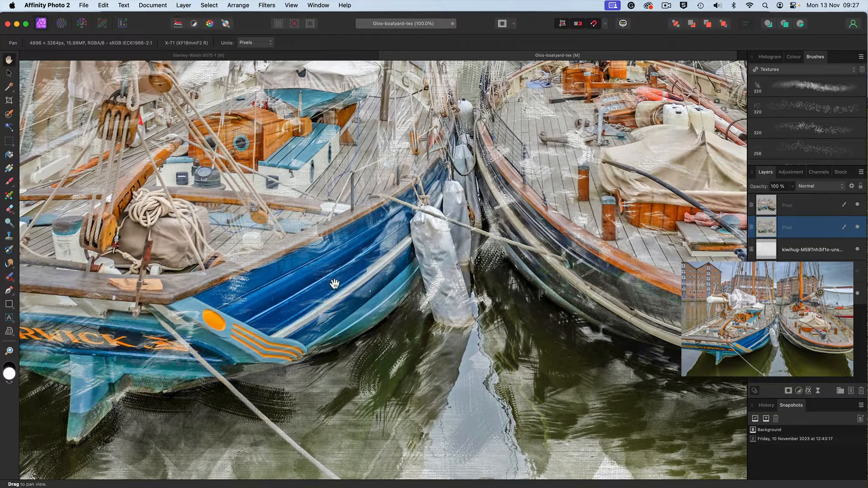
pyautogui.press('super+0')
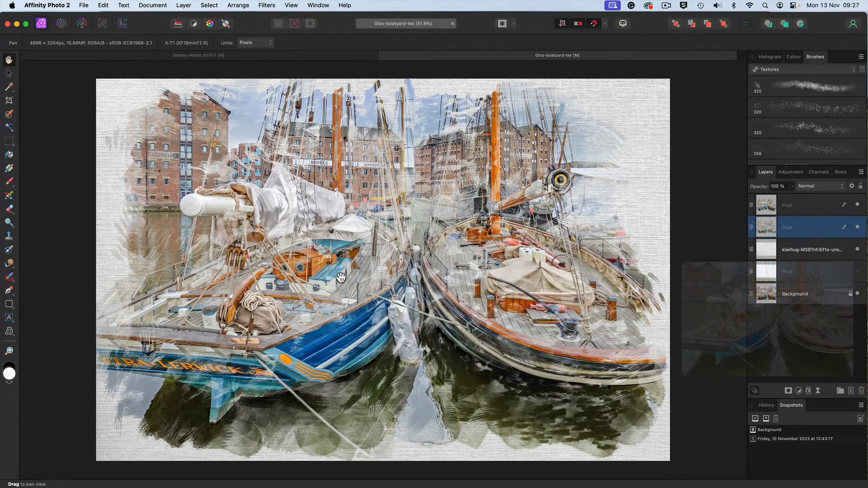